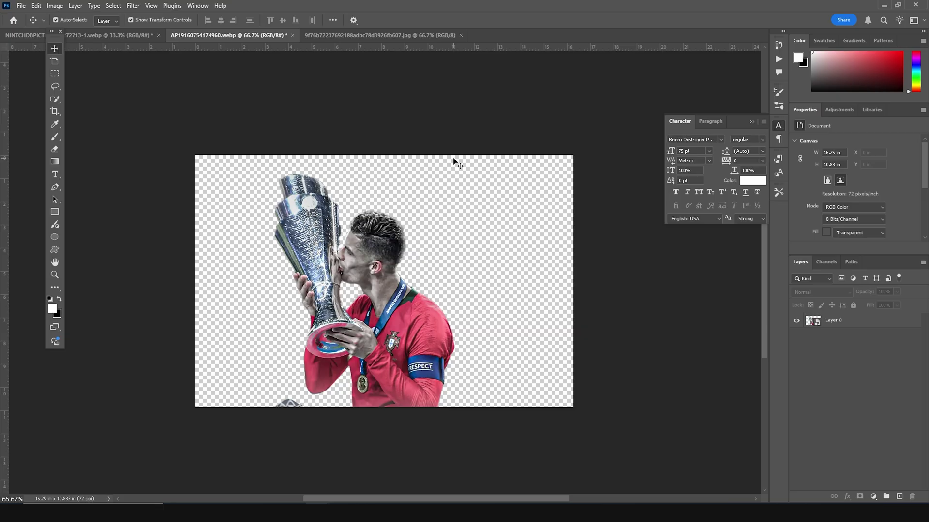
Switch to ChatGPT and attach the reference football poster image to a new message
key(ctrl+Tab)
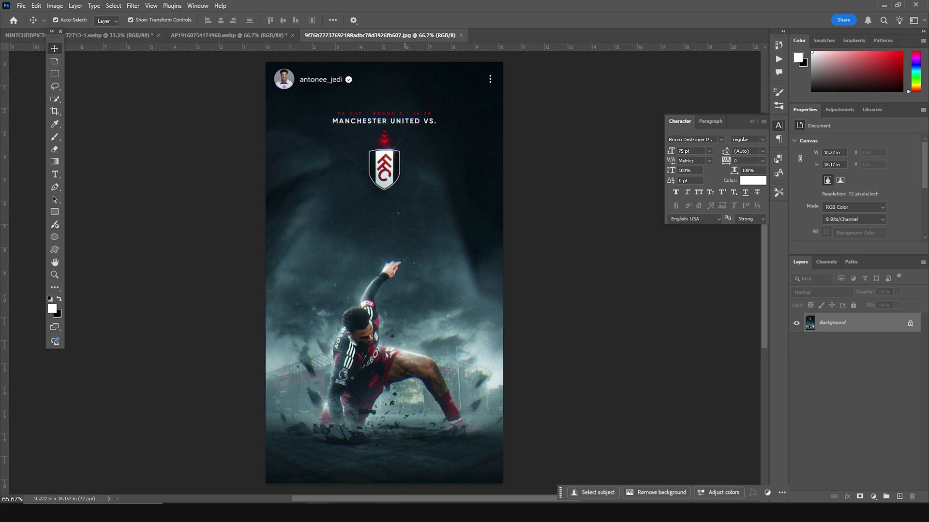
click(393, 504)
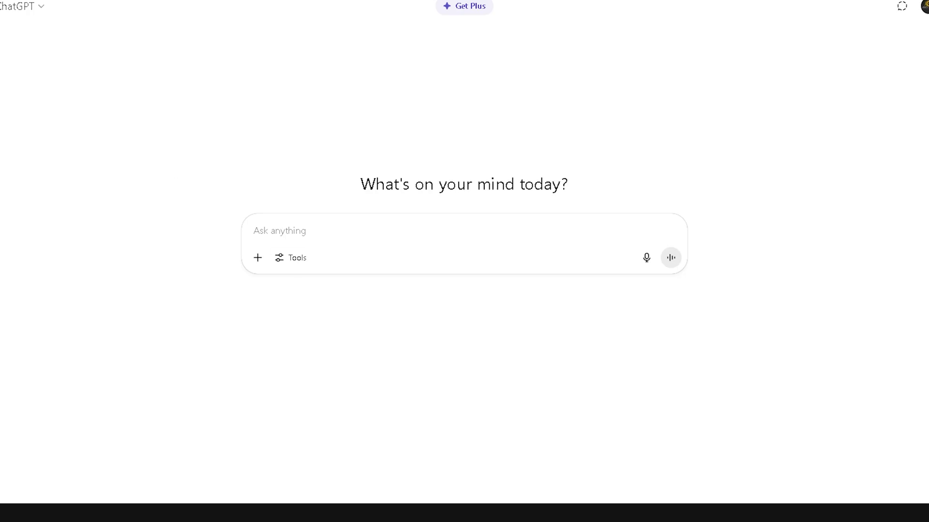
drag(0, 242, 368, 245)
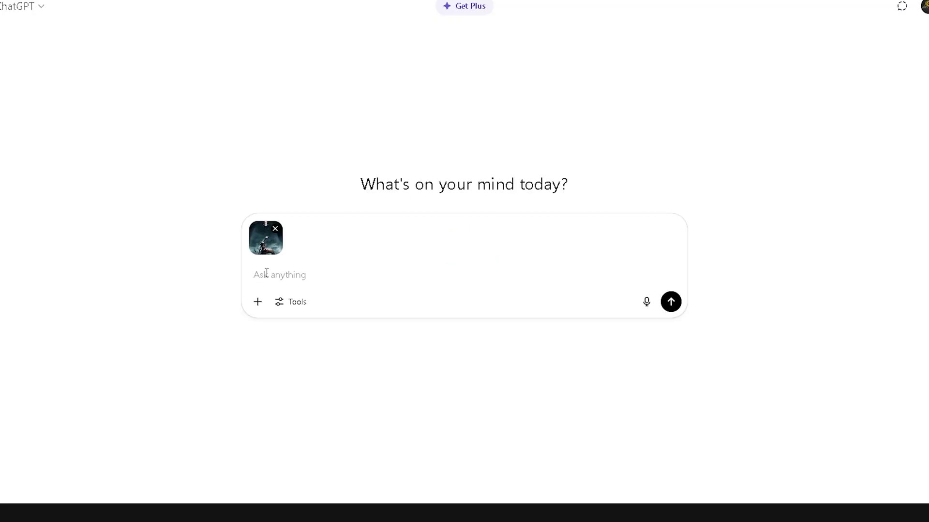
Send the request "write a prompt to create exact same image for lenardo ai. remove players , club logo , and all the text"
text(write a prompt to create exact same)
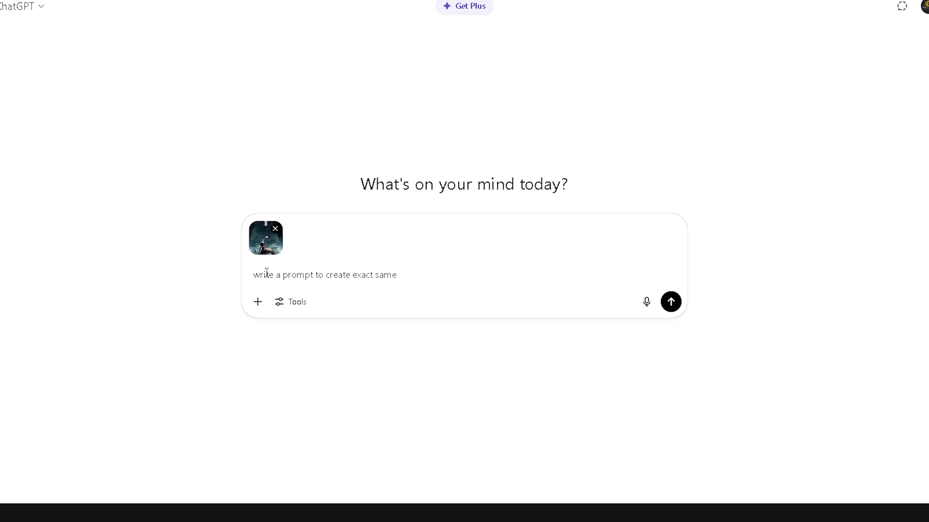
text( image  for lenardo ai)
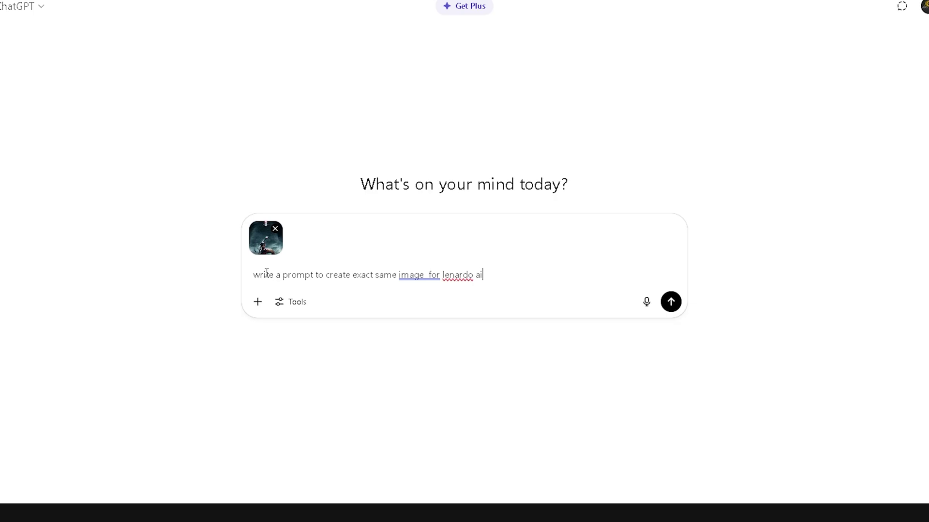
text(. remove players , club logo , and all the text)
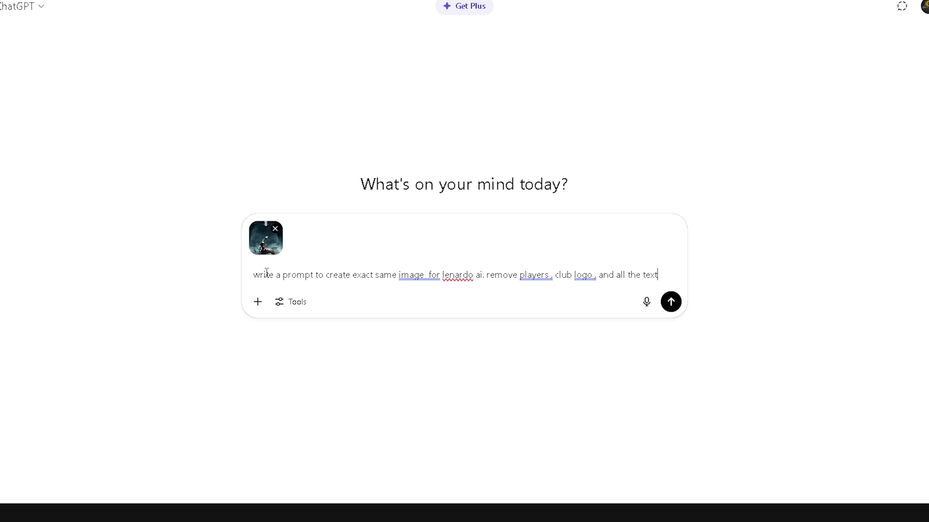
key(Return)
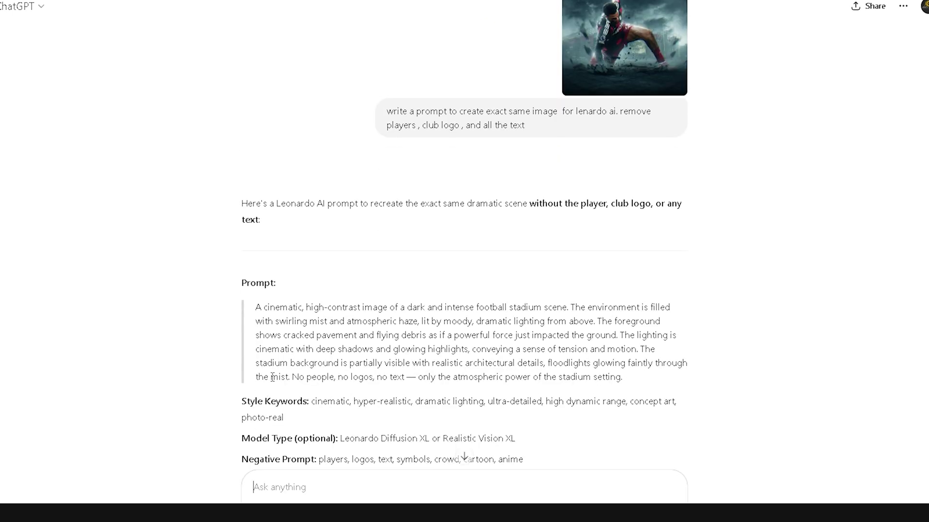
Copy the full paragraph of the generated Leonardo AI prompt
drag(253, 310, 697, 392)
right_click(600, 351)
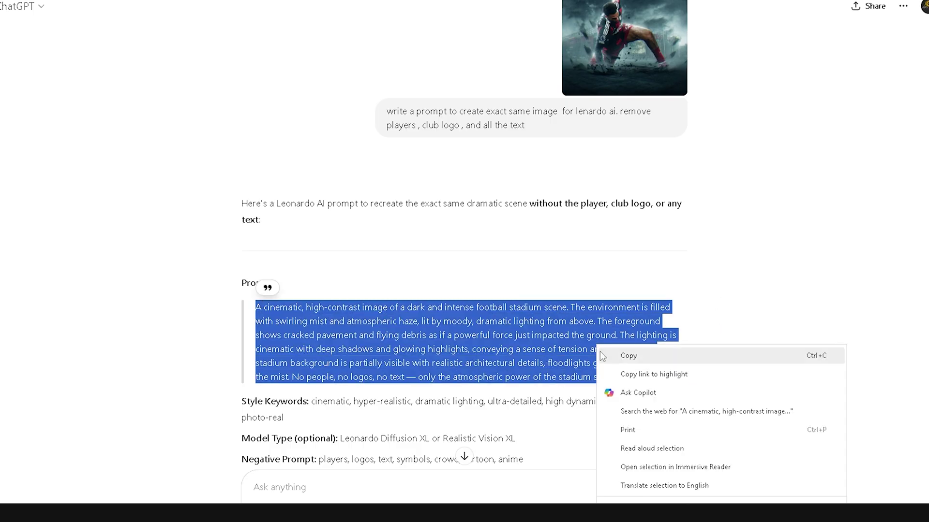
click(626, 361)
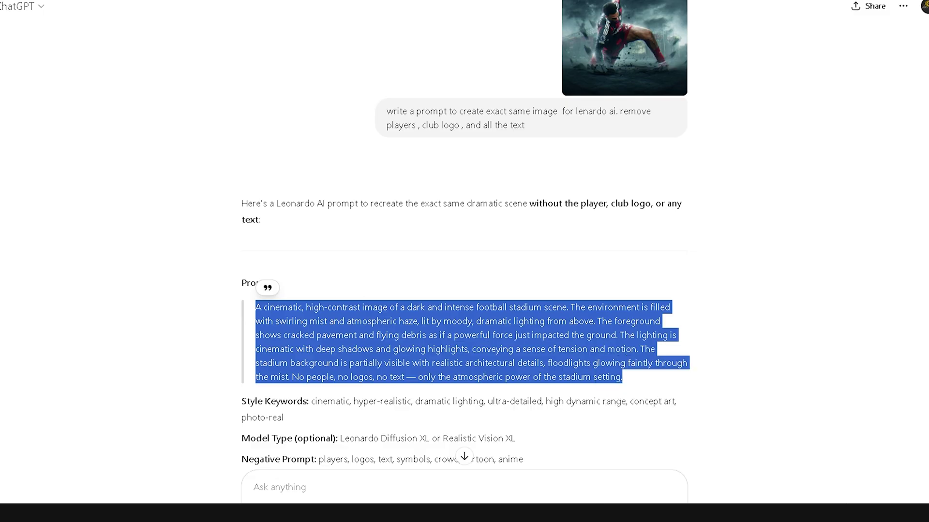
Open Leonardo.Ai in a new browser tab and go to its image creation page
key(ctrl+t)
text(low)
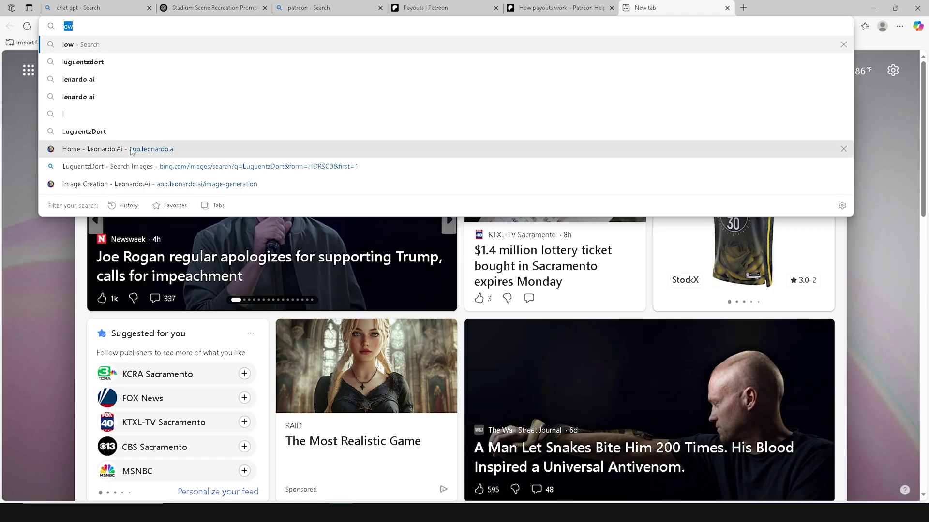
click(41, 126)
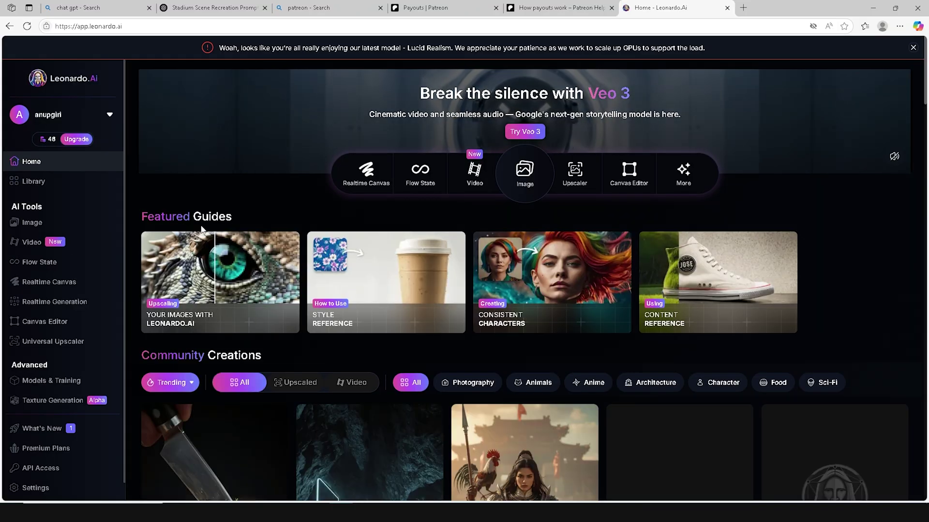
click(34, 222)
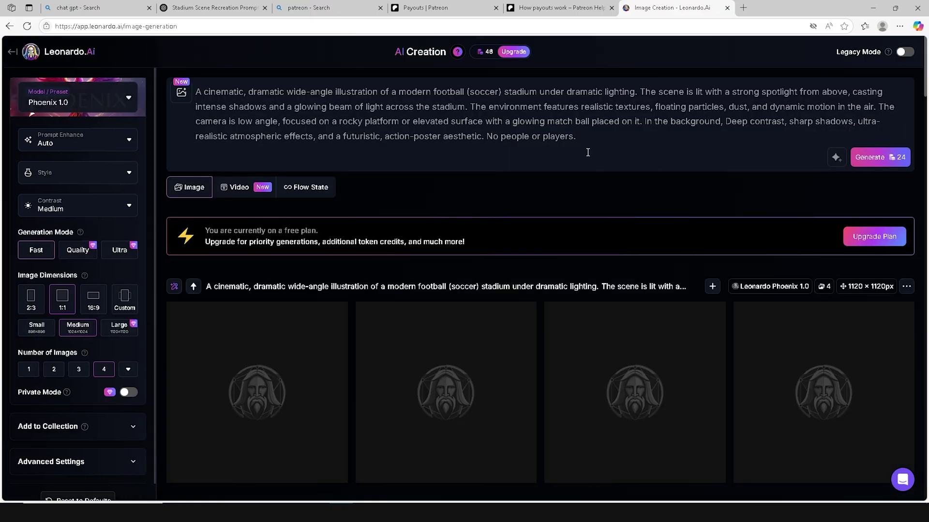
Replace the old prompt with the copied stadium prompt and generate four images
drag(587, 140, 148, 83)
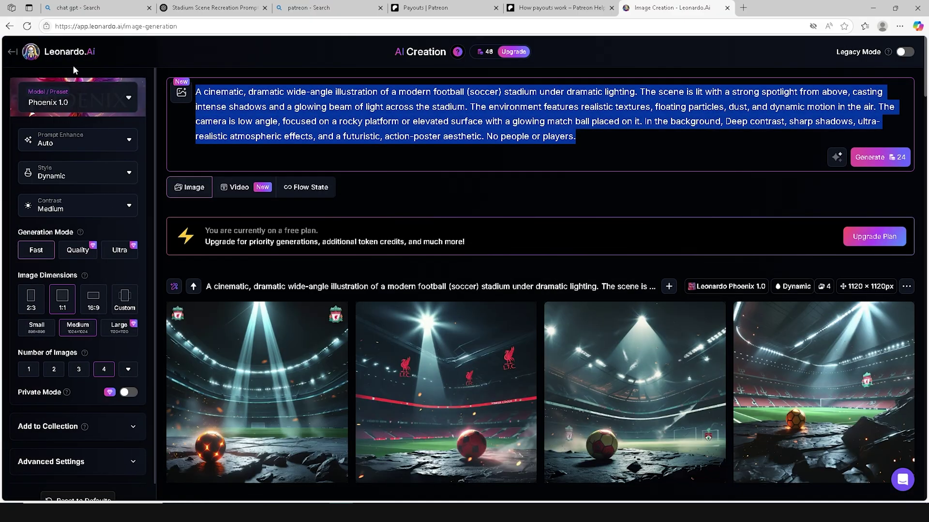
key(ctrl+v)
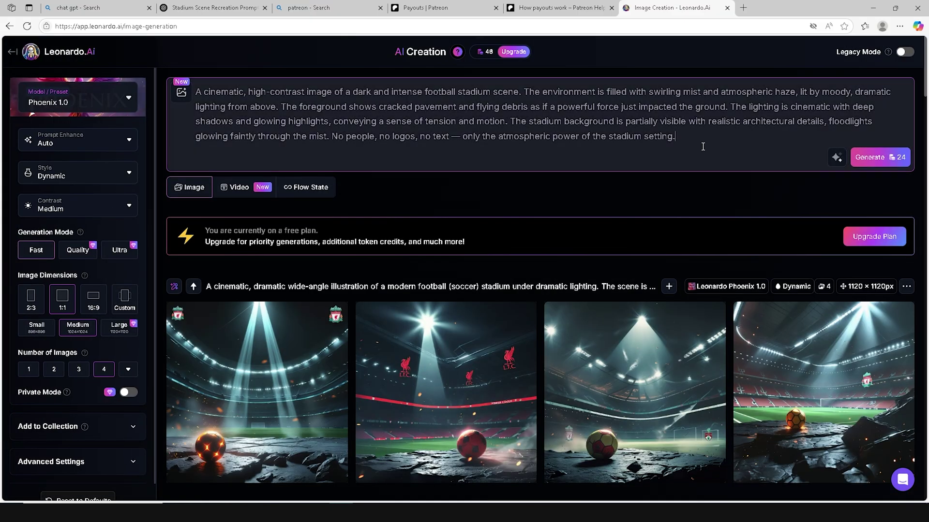
click(476, 53)
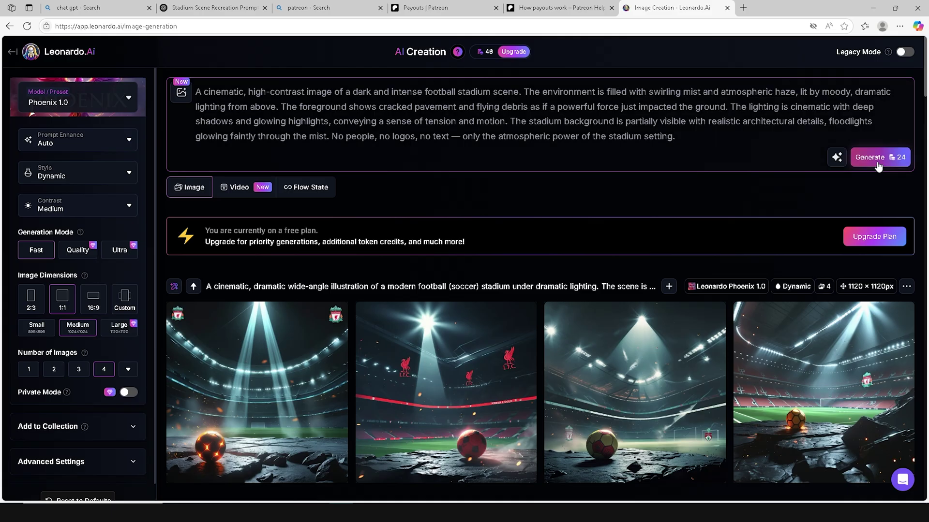
click(878, 159)
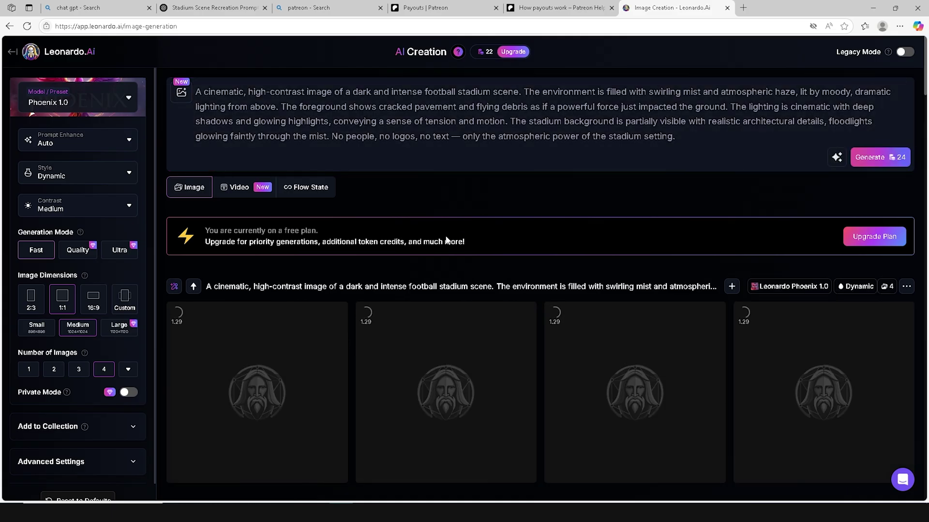
scroll(234, 340, down, 4)
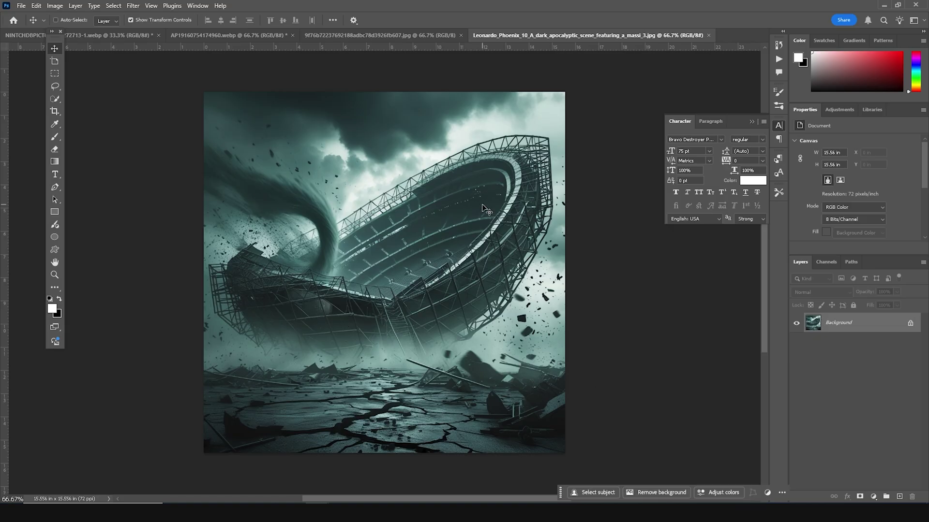
In Photoshop, create a 4 x 5 in, 300 ppi document and bring the ruined stadium image into it
key(ctrl+n)
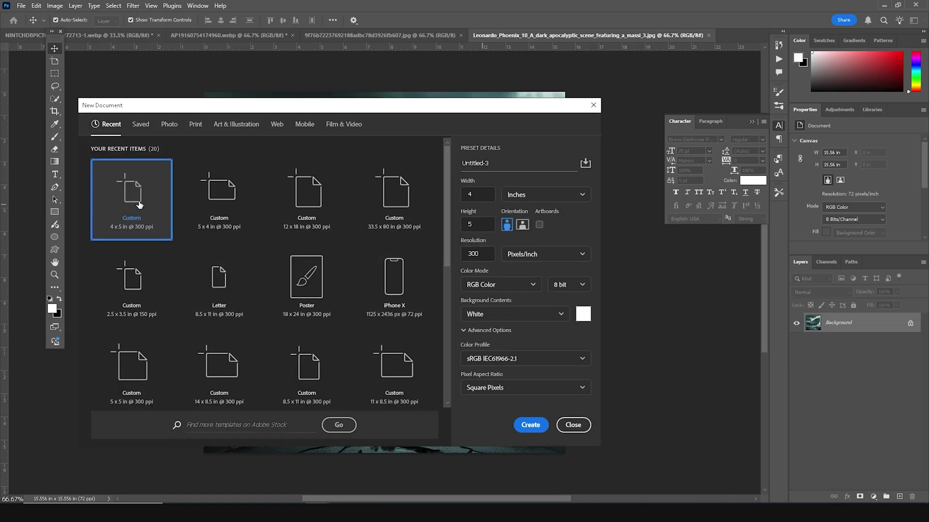
click(533, 430)
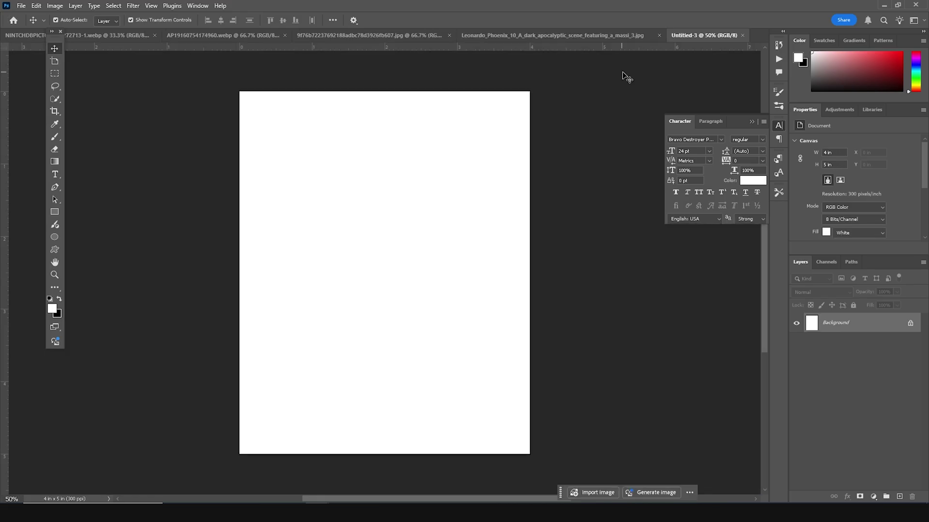
click(587, 36)
drag(436, 248, 416, 280)
Convert the stadium layer to a smart object and scale it to about 3.23 in square within the canvas
right_click(823, 323)
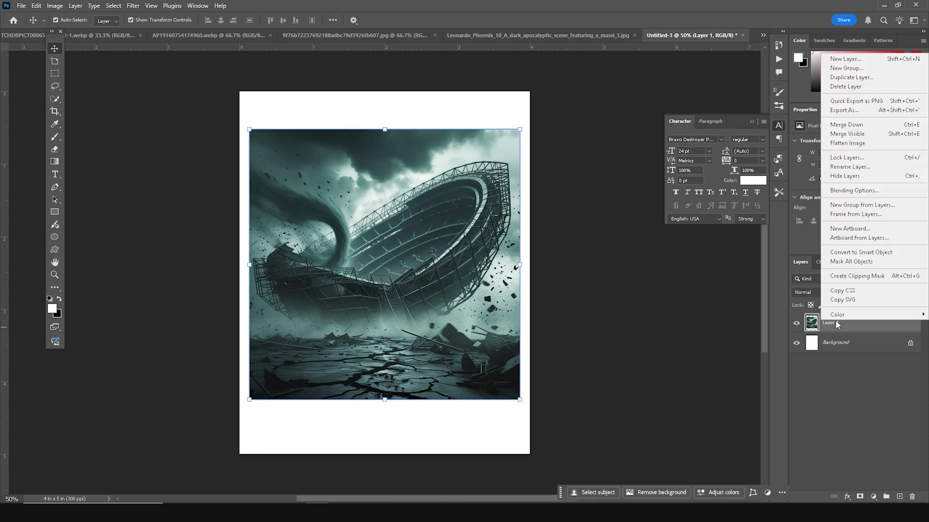
click(862, 253)
drag(524, 138, 504, 154)
mouse_move(431, 271)
mouse_down()
mouse_move(430, 262)
mouse_move(431, 280)
mouse_up()
key(Return)
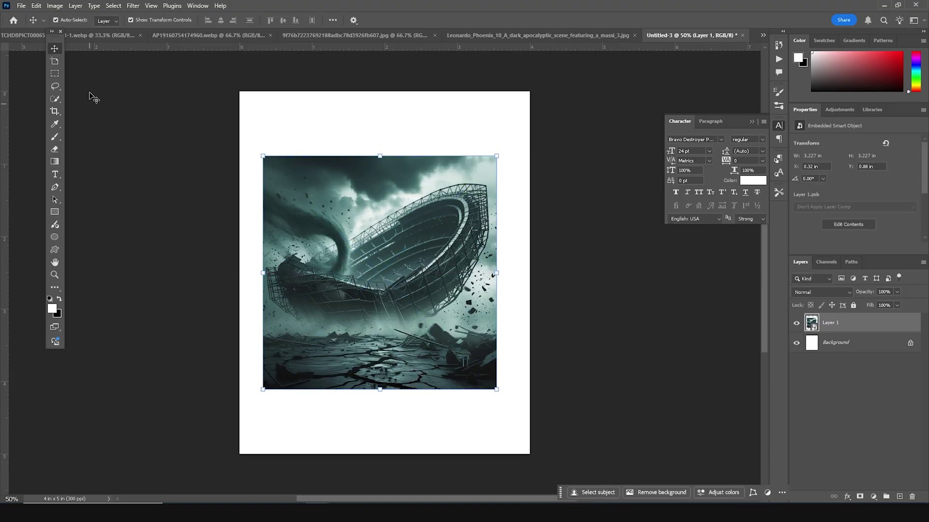
Select the white border on all four sides of the stadium image, slightly overlapping the image's edges
click(57, 74)
drag(239, 91, 564, 163)
drag(529, 91, 493, 478)
drag(188, 71, 269, 481)
drag(576, 452, 132, 386)
scroll(519, 439, down, 2)
drag(519, 439, 129, 384)
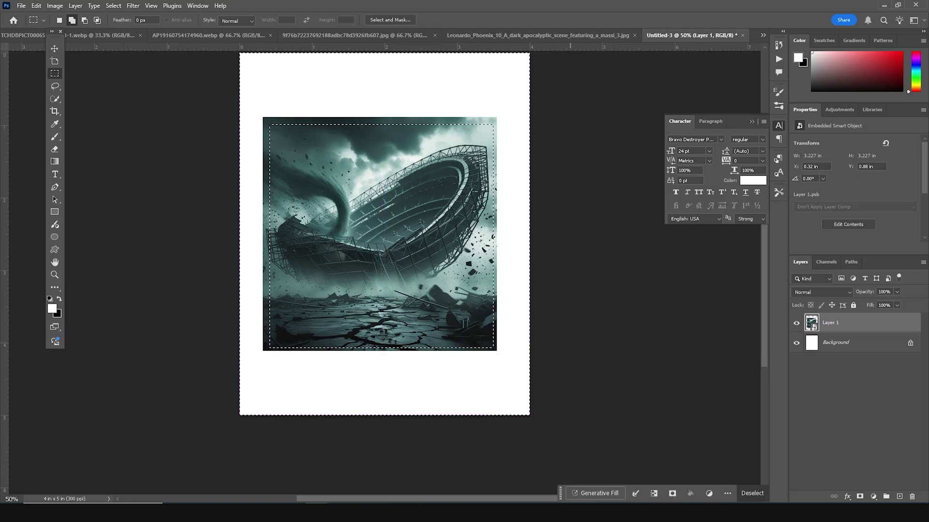
Extend the scene into the selected border with Generative Fill without a prompt, and choose the third variation
click(596, 493)
click(772, 493)
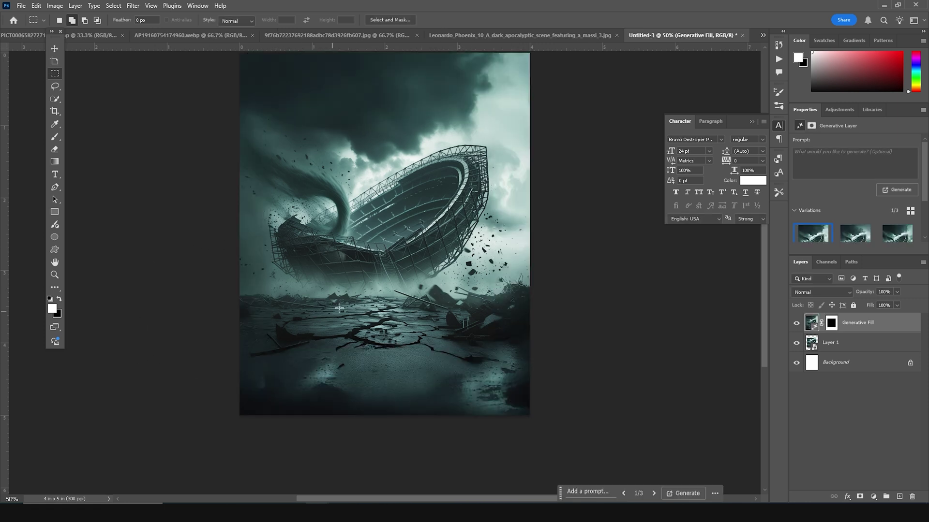
click(859, 238)
click(897, 233)
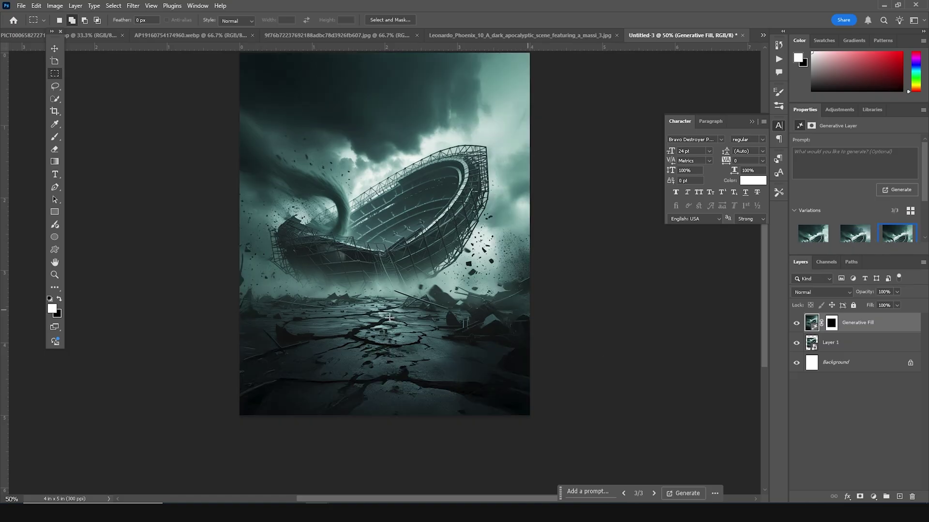
Bring the cut-out of the player kicking the ball into the stadium poster and convert its layer to a smart object
click(91, 34)
click(56, 50)
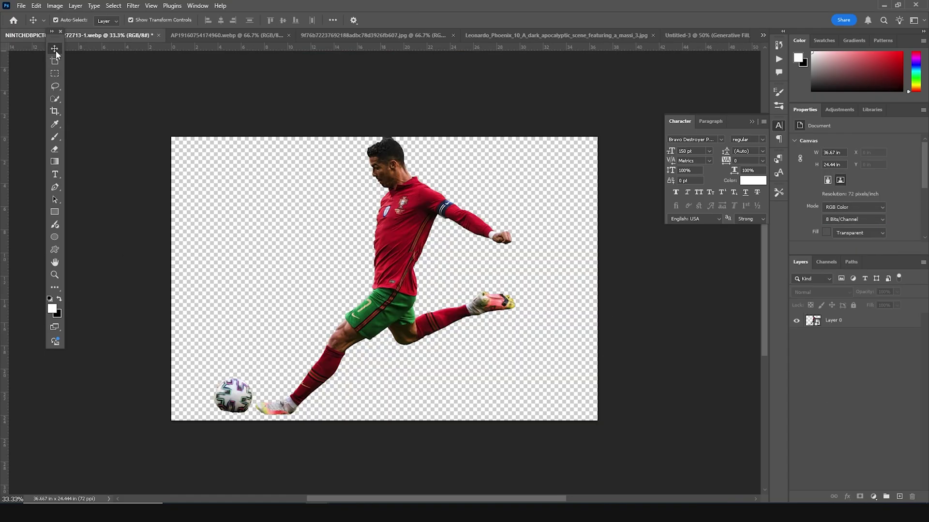
click(392, 180)
drag(397, 178, 393, 292)
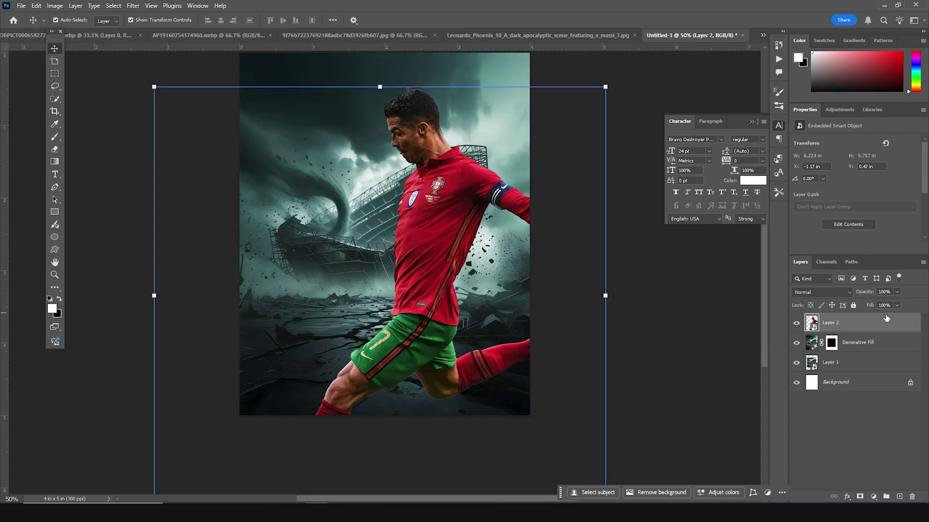
right_click(871, 323)
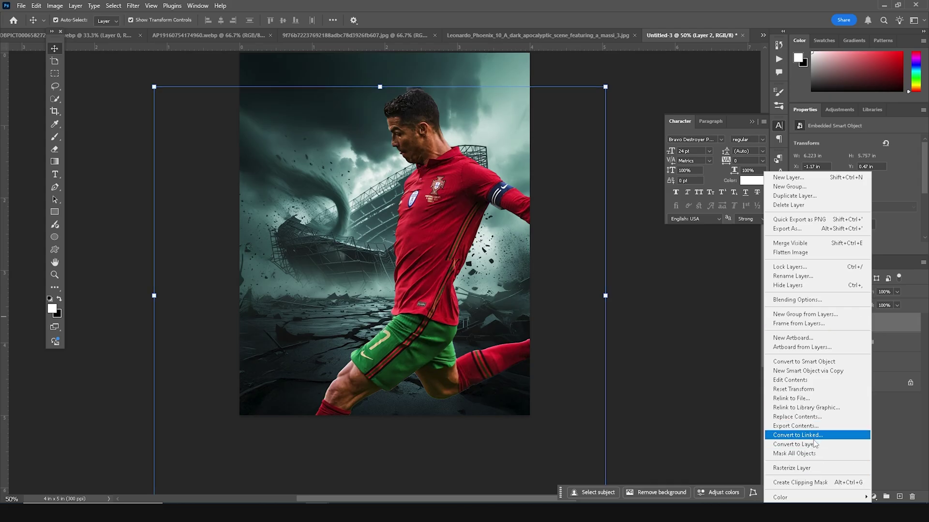
click(796, 363)
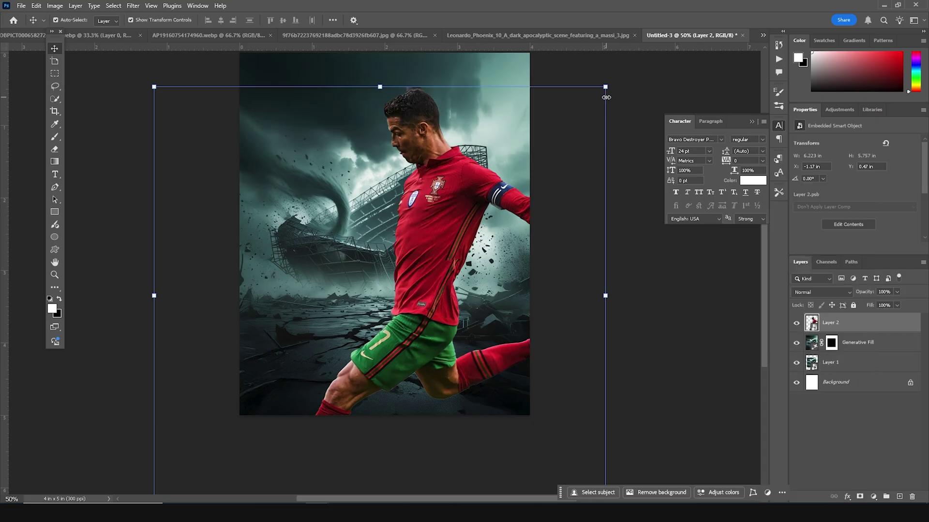
Scale the kicking player down to about 2.97 in wide, rotate it 7.92°, and place it over the cracked ground
drag(605, 87, 489, 215)
drag(380, 293, 393, 289)
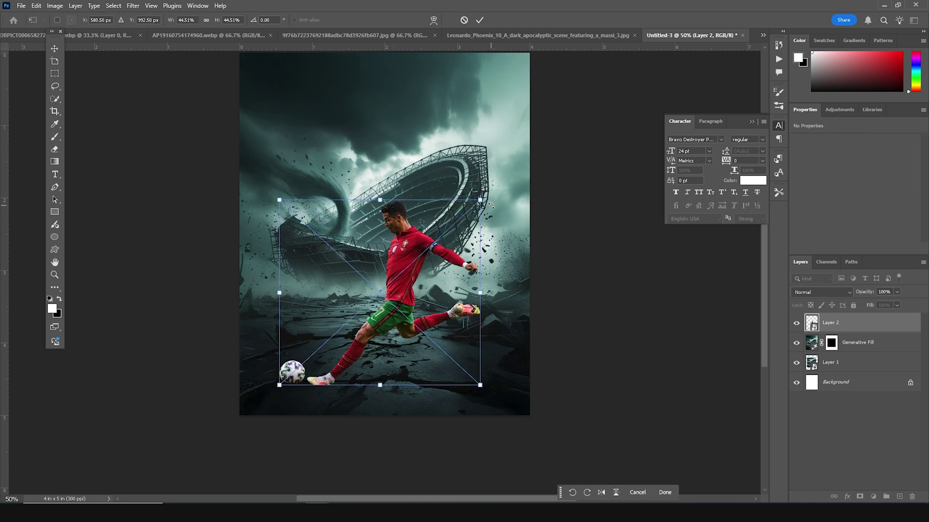
drag(494, 192, 514, 201)
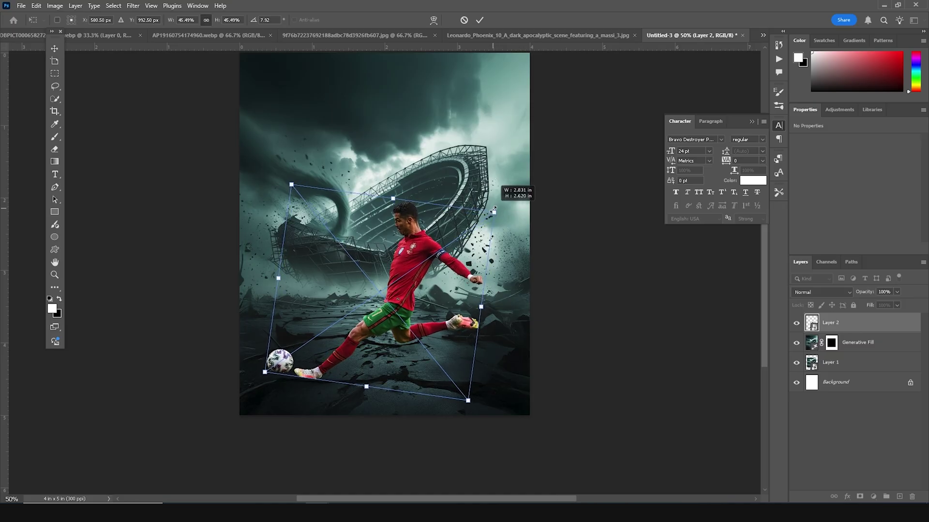
key(Return)
Add a layer mask to the kicking player and choose the Hard Round Pressure Size brush with black as the foreground colour
key(b)
scroll(308, 348, up, 3)
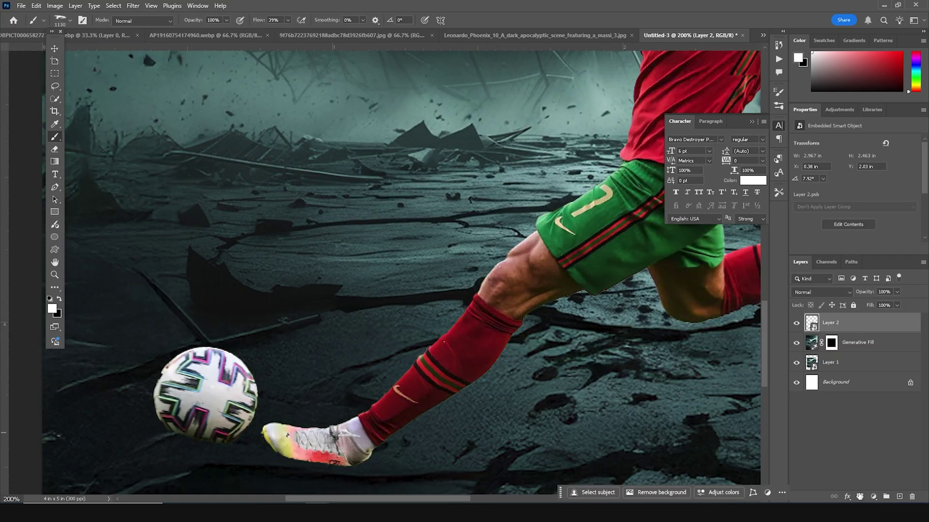
click(858, 497)
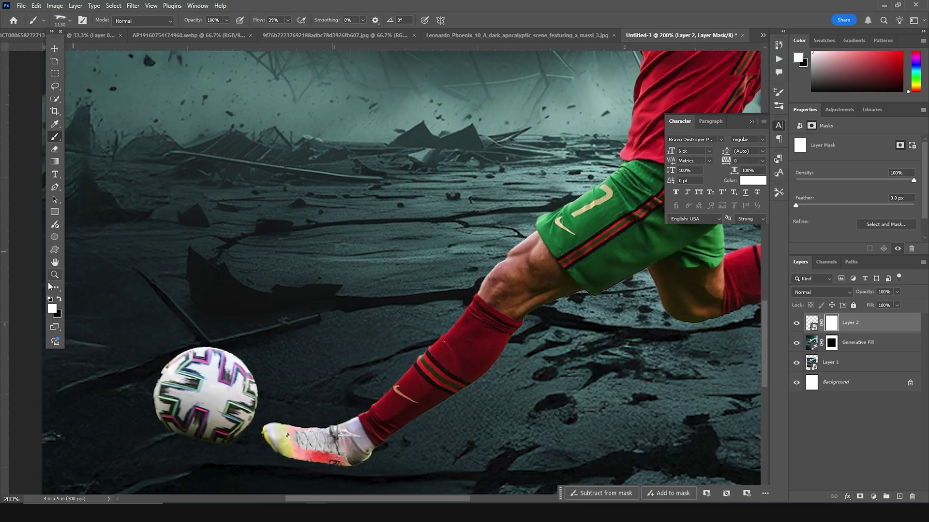
click(60, 300)
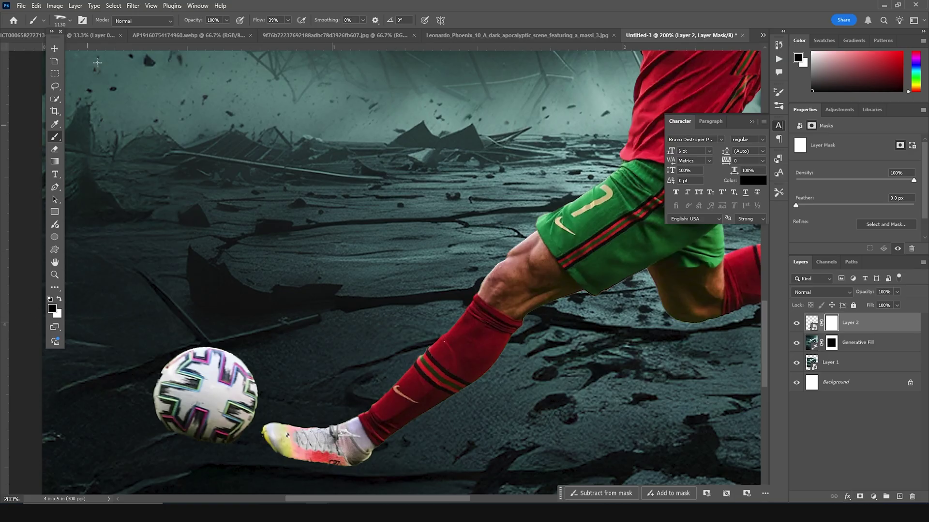
click(70, 21)
drag(225, 294, 224, 121)
click(103, 199)
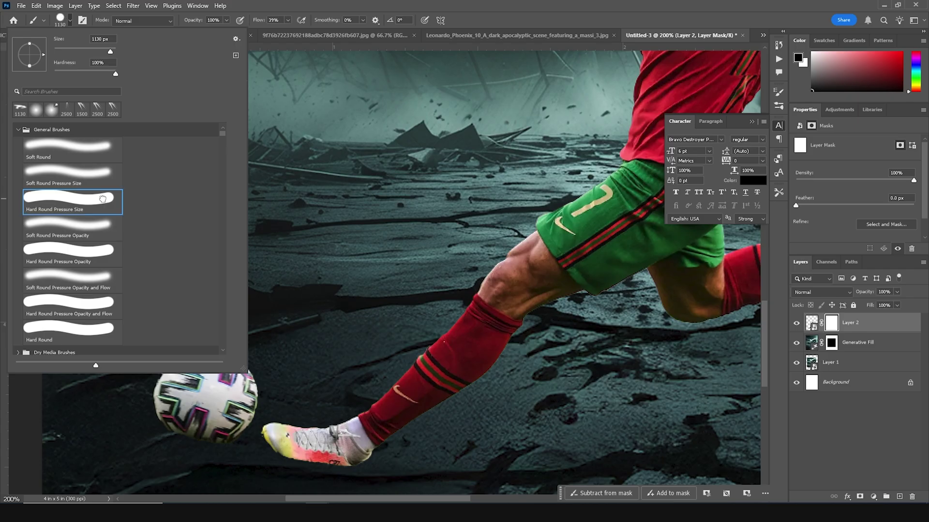
Hide the football by painting black on the player layer's mask with a 150 px brush at 100% flow
click(844, 323)
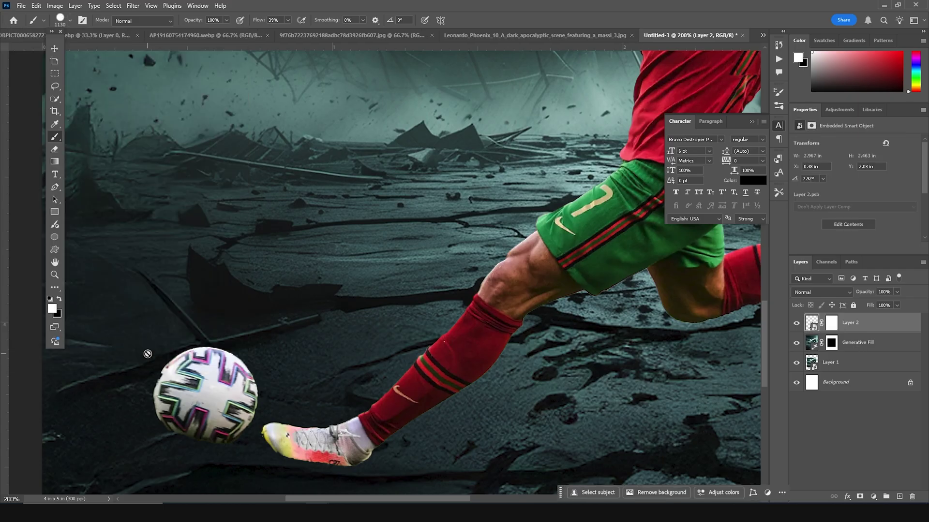
click(833, 324)
key(bracketleft)
key(bracketleft)
key(bracketleft)
key(bracketleft)
key(bracketleft)
key(bracketleft)
key(bracketleft)
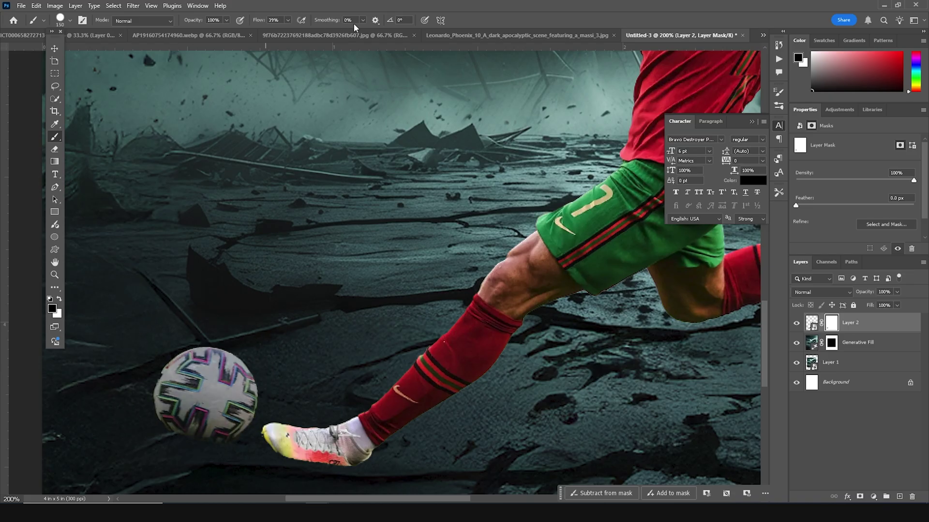
click(288, 20)
drag(288, 31, 320, 31)
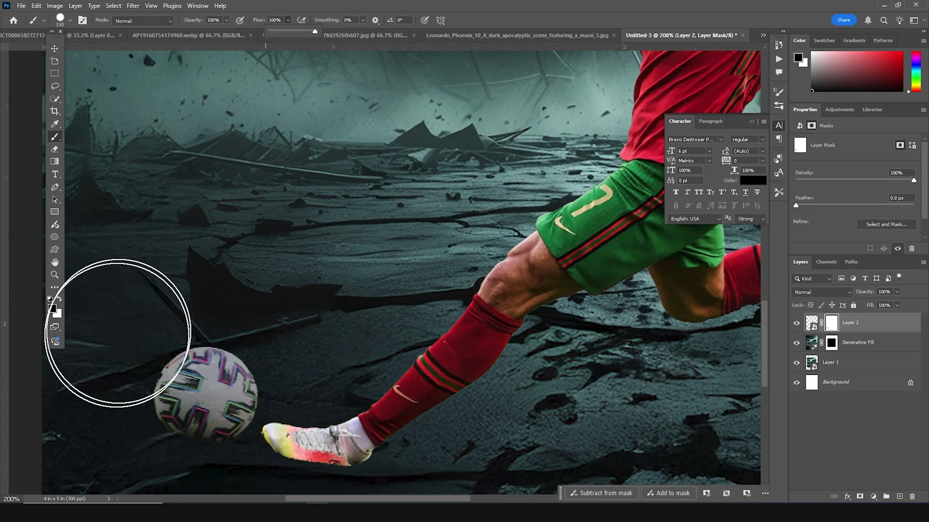
click(195, 375)
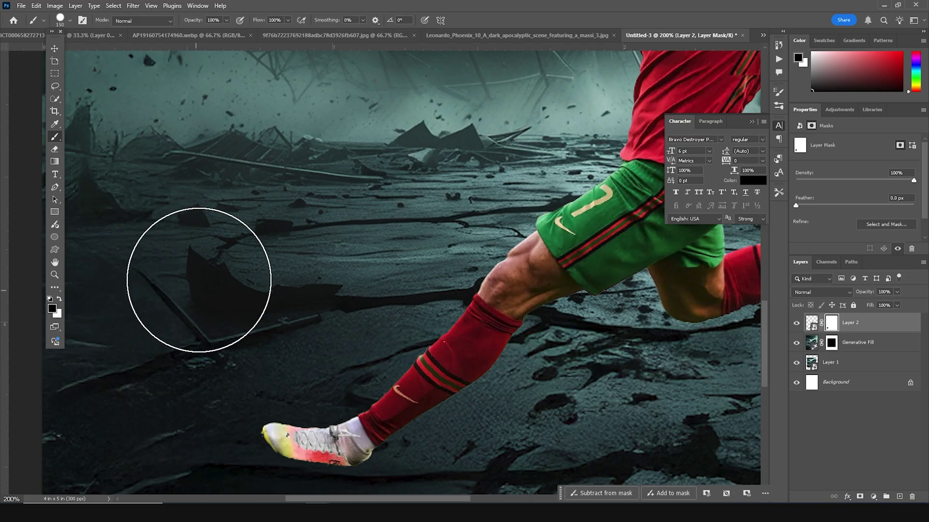
key(ctrl+minus)
key(ctrl+minus)
key(ctrl+minus)
key(ctrl+minus)
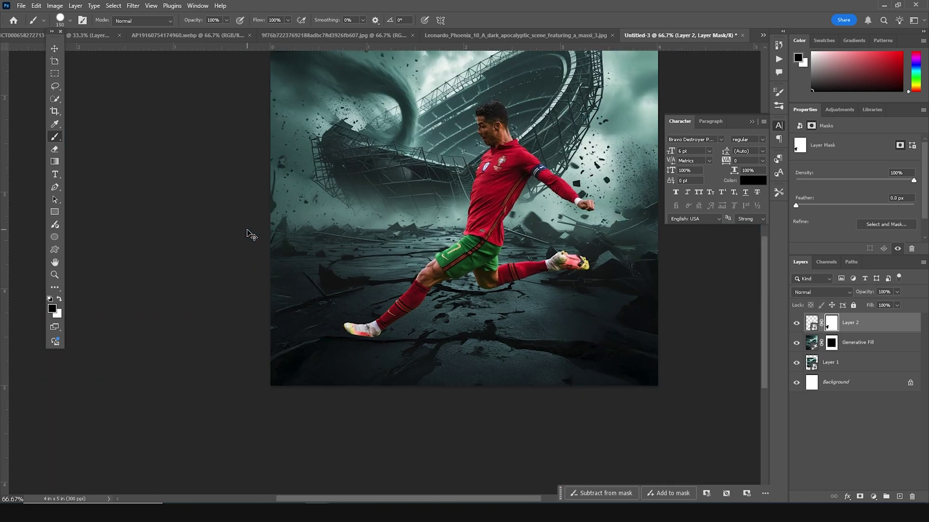
key(ctrl+plus)
drag(425, 245, 317, 345)
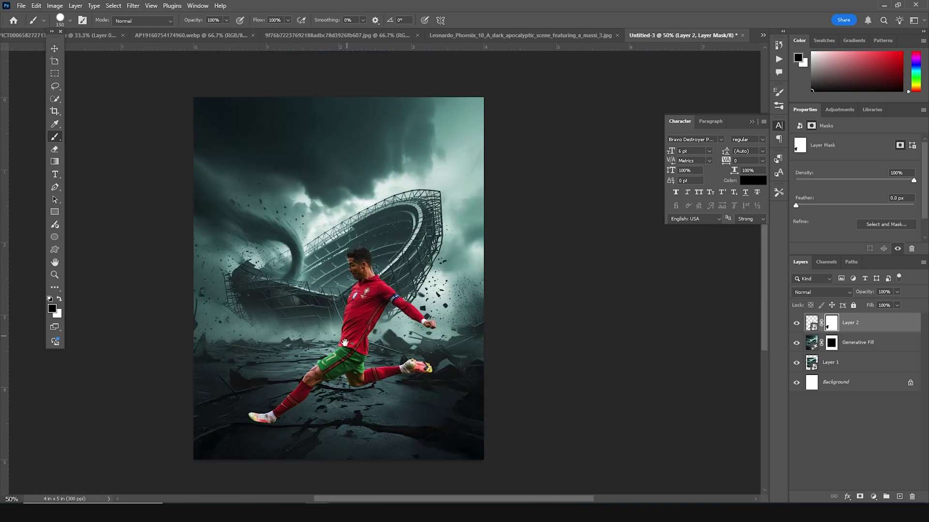
Darken only the player with a clipped Curves adjustment, lowering its white point and pulling the midtones down slightly
click(54, 48)
click(670, 338)
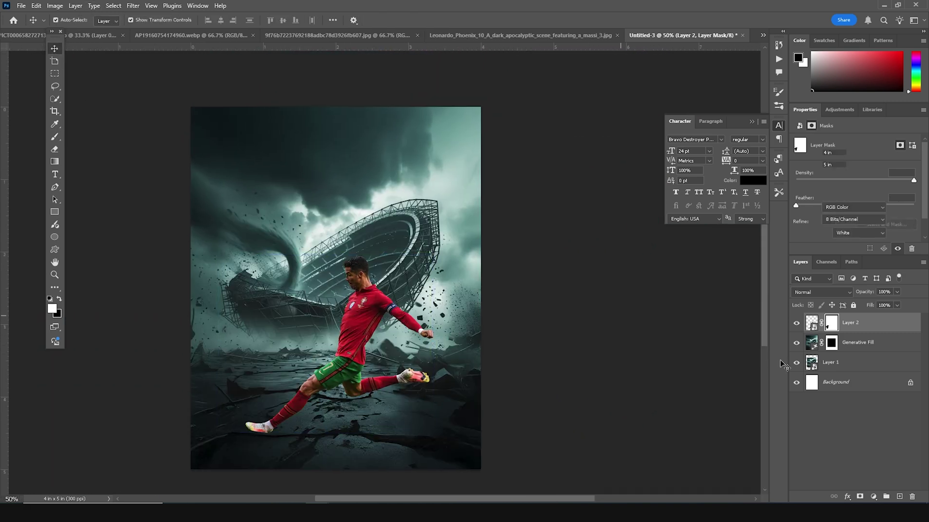
click(813, 322)
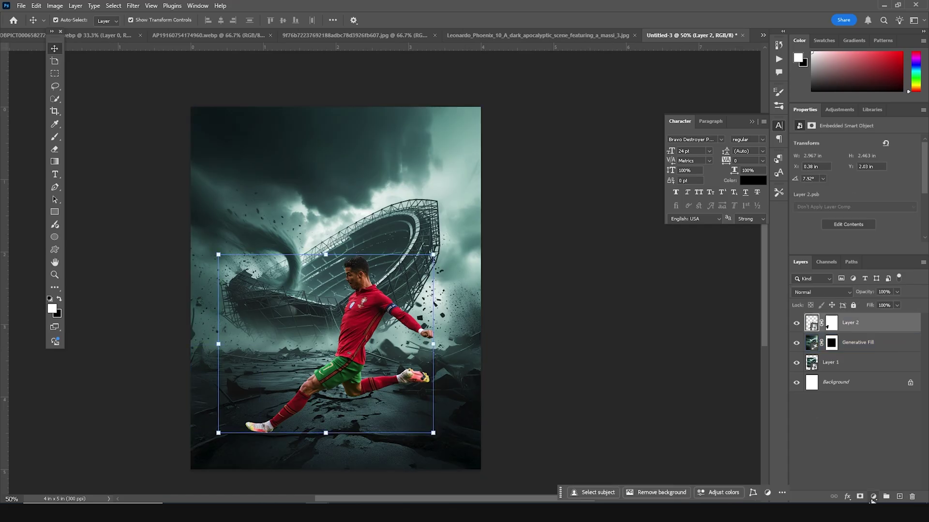
click(873, 498)
click(867, 379)
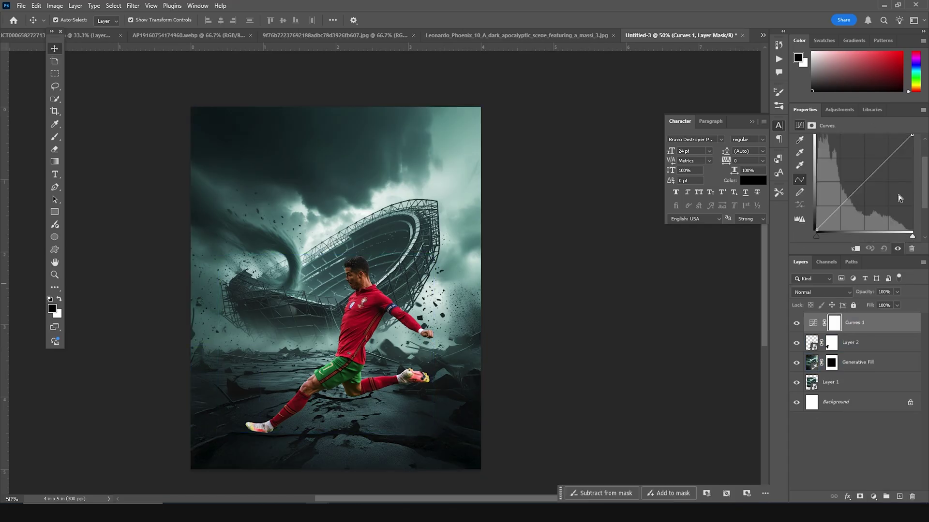
drag(912, 135, 925, 174)
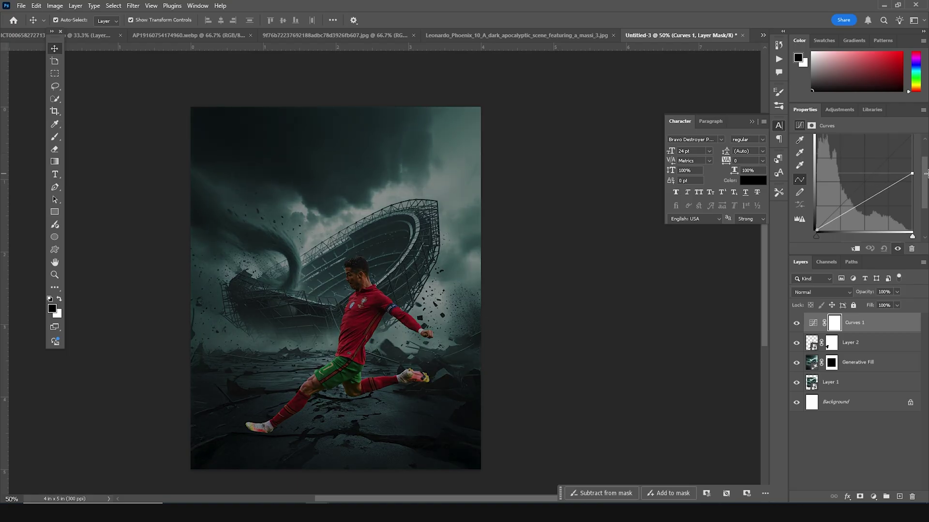
click(856, 248)
click(334, 353)
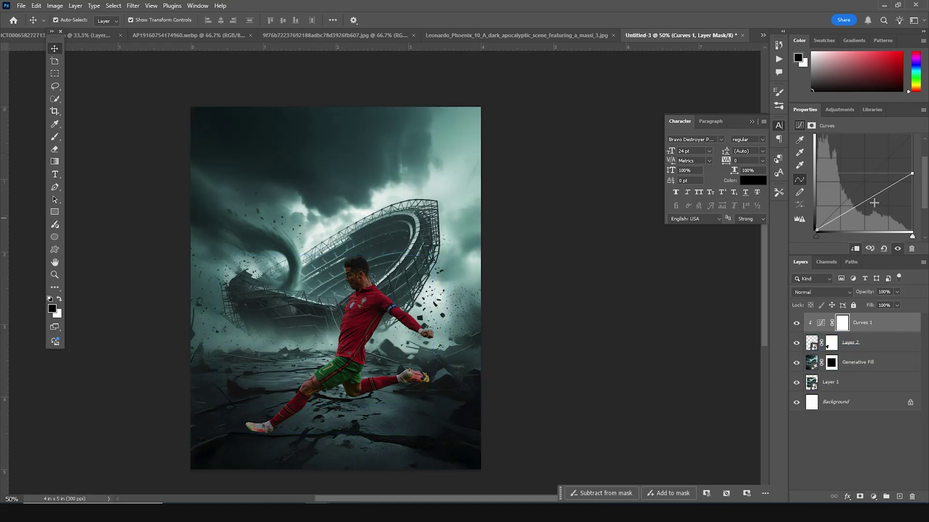
drag(868, 203, 867, 208)
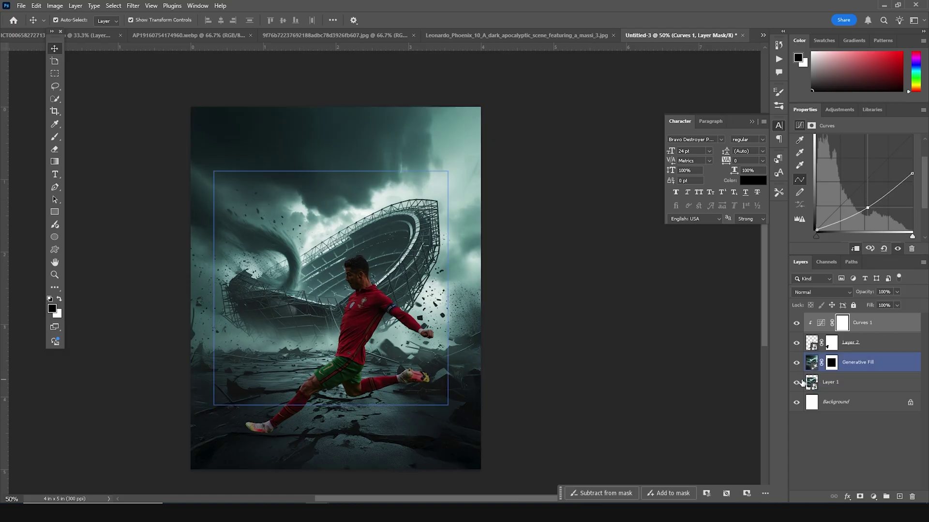
Target the Curves mask and set up a small Soft Round brush with 41% flow for painting in black
click(842, 326)
key(ctrl+plus)
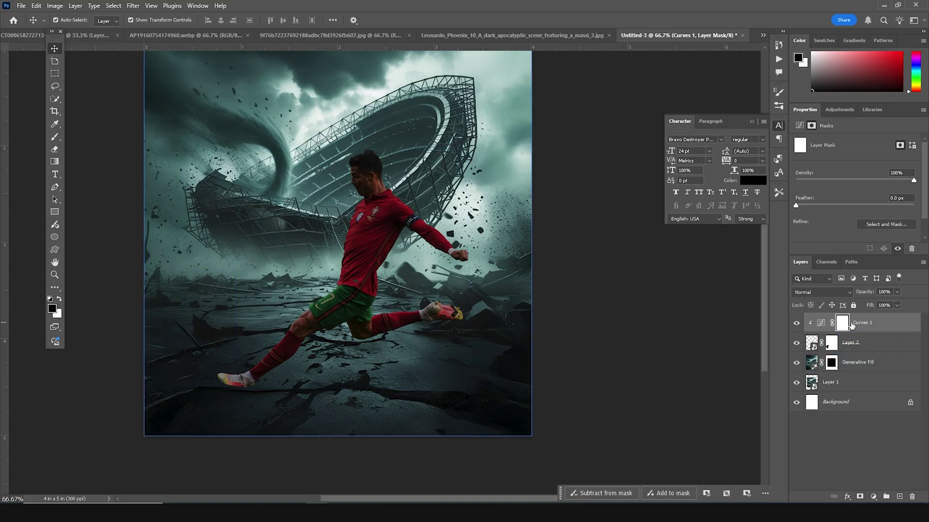
key(b)
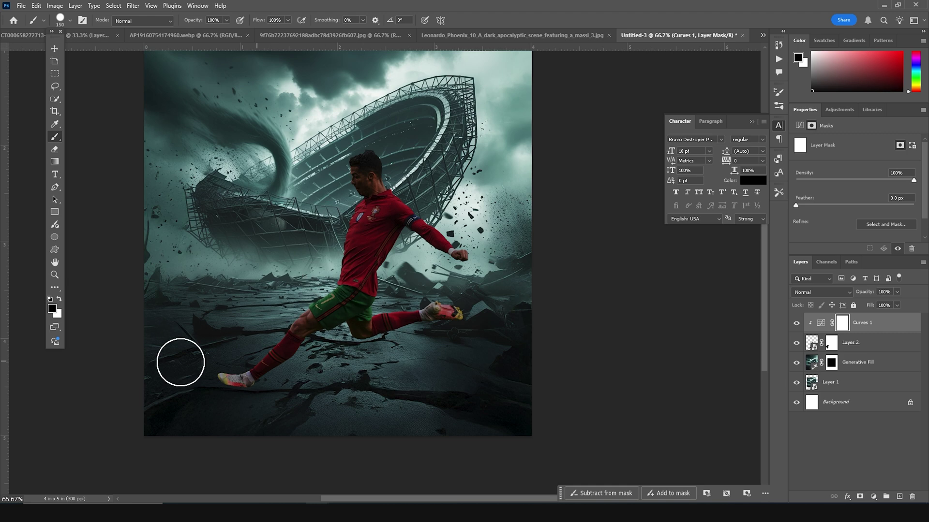
key(ctrl+plus)
key(ctrl+plus)
key(ctrl+plus)
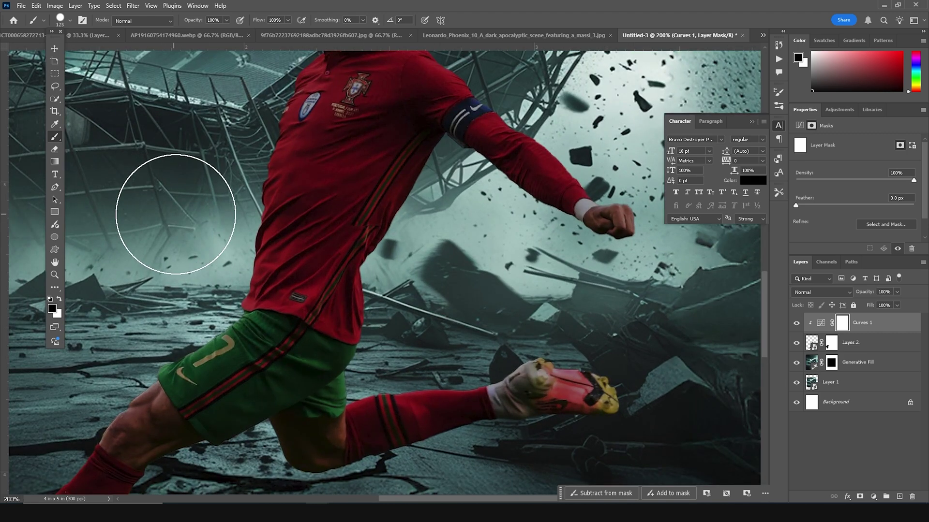
key(bracketleft)
key(bracketleft)
key(bracketleft)
key(bracketleft)
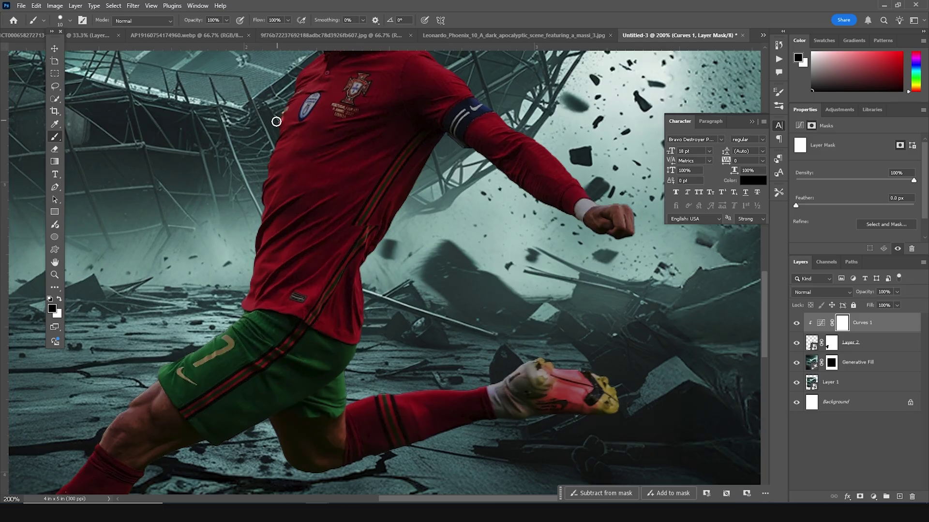
click(70, 20)
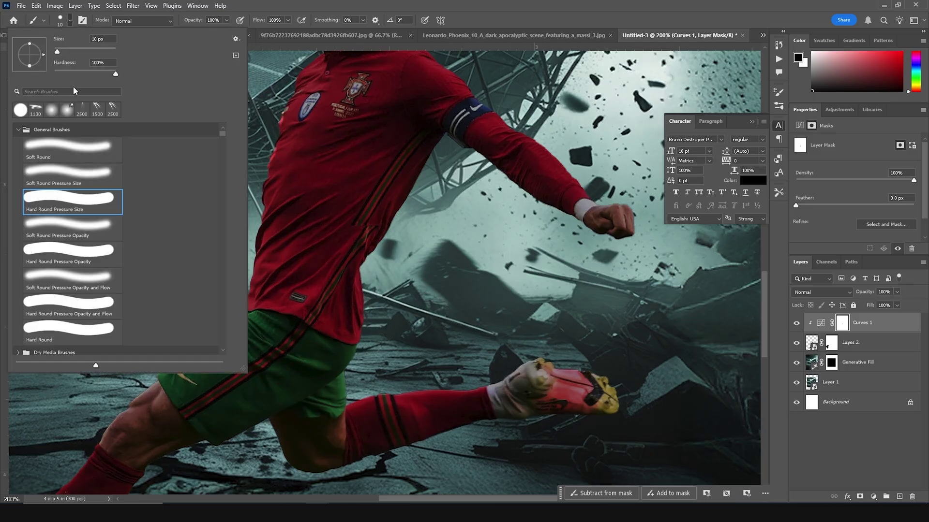
double_click(82, 153)
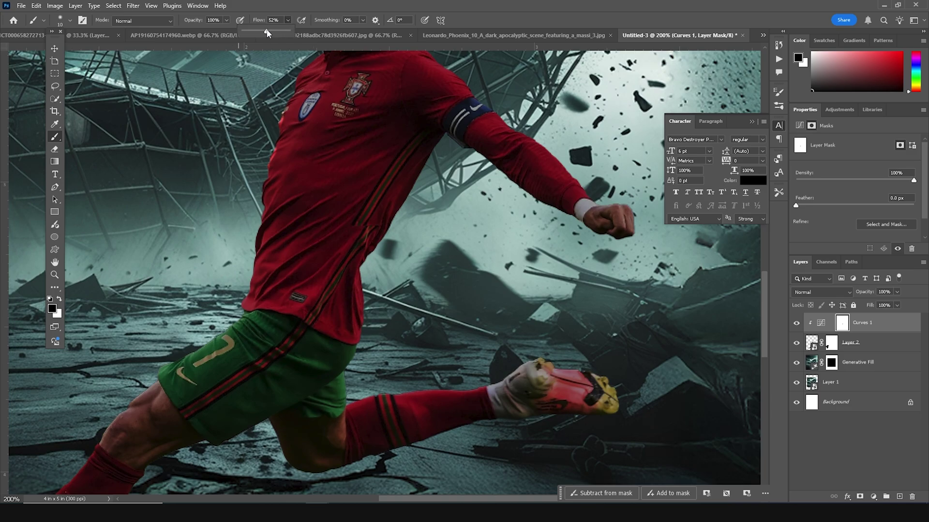
click(284, 107)
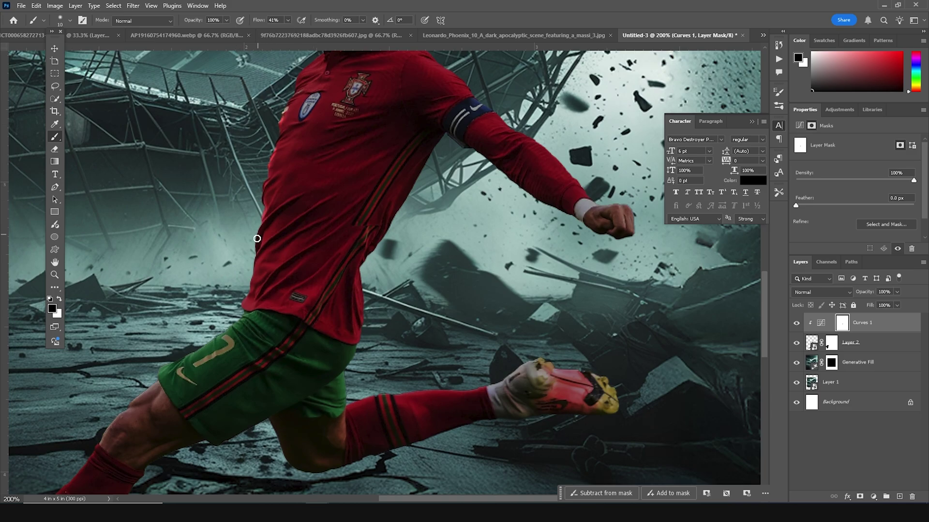
Paint black on the Curves mask along the front edges of the player's thigh, shorts and shirt to bring back light
drag(199, 354, 181, 362)
drag(117, 426, 240, 313)
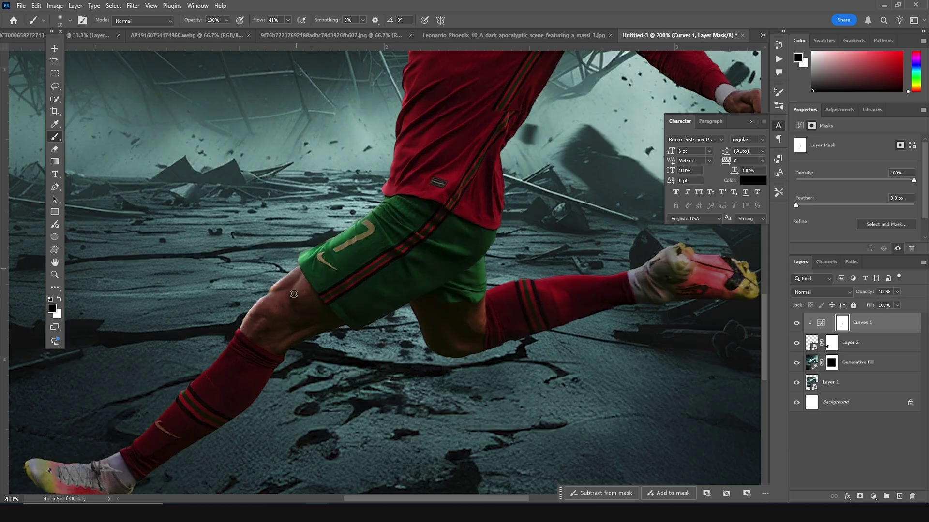
drag(345, 228, 327, 300)
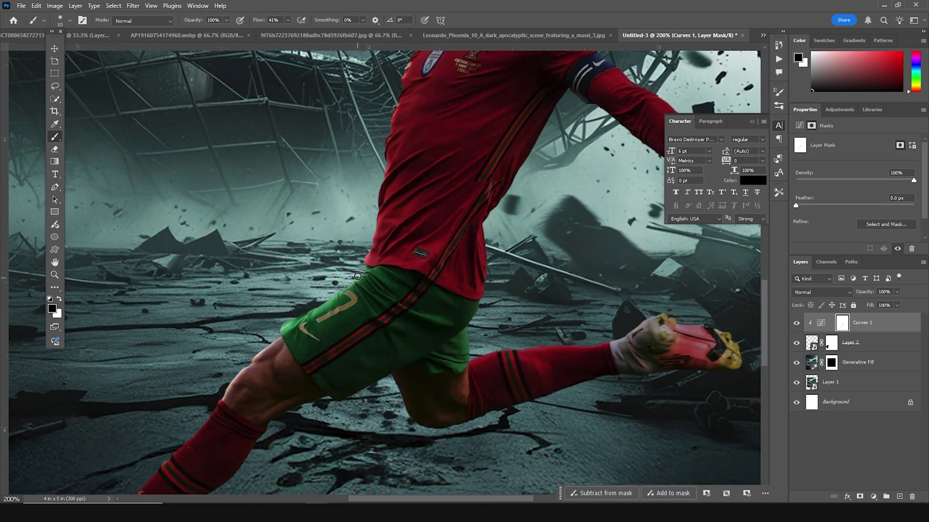
drag(401, 154, 356, 310)
drag(365, 261, 377, 330)
key(bracketright)
key(bracketright)
key(bracketright)
key(bracketright)
key(bracketright)
key(bracketright)
key(bracketright)
key(bracketright)
key(bracketright)
key(bracketright)
key(bracketright)
key(bracketright)
key(bracketright)
key(bracketright)
key(bracketright)
key(bracketright)
key(bracketright)
key(bracketleft)
key(bracketleft)
key(bracketleft)
key(bracketleft)
key(bracketleft)
key(bracketleft)
click(381, 201)
key(bracketleft)
key(bracketleft)
key(bracketleft)
key(bracketleft)
key(bracketleft)
key(bracketleft)
Brighten the player's chest, shorts and raised boot by brushing black on the Curves mask with varying brush sizes
key(bracketleft)
key(bracketleft)
key(bracketleft)
key(bracketleft)
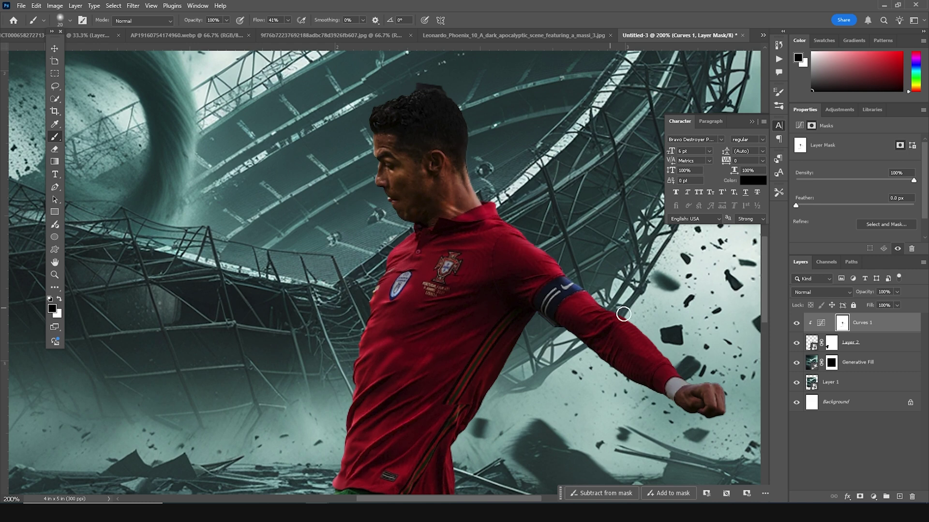
key(bracketright)
key(bracketright)
key(bracketright)
key(bracketright)
key(bracketright)
key(bracketright)
drag(425, 325, 457, 304)
key(bracketright)
key(bracketright)
key(bracketright)
key(bracketright)
key(bracketright)
drag(379, 290, 415, 364)
key(bracketleft)
key(bracketleft)
key(bracketleft)
key(bracketleft)
key(bracketleft)
key(bracketleft)
key(bracketleft)
key(bracketleft)
key(bracketleft)
key(bracketleft)
key(bracketleft)
key(bracketleft)
mouse_move(348, 483)
mouse_down()
mouse_move(405, 358)
mouse_move(486, 249)
mouse_move(419, 308)
mouse_up()
drag(435, 348, 447, 256)
mouse_move(363, 358)
mouse_down()
mouse_move(418, 295)
mouse_move(431, 312)
mouse_up()
drag(484, 329, 431, 275)
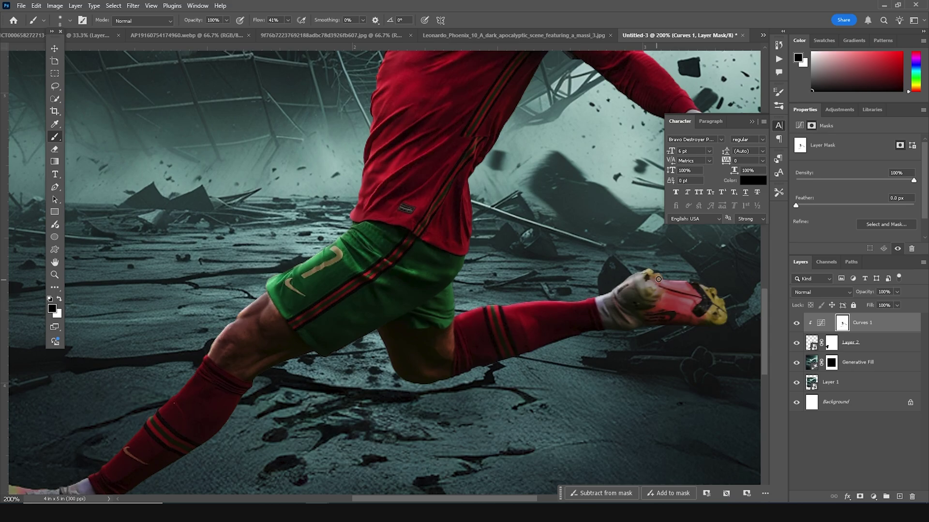
Compare the player with and without the Curves adjustment, and reopen the adjustment's settings
key(ctrl+minus)
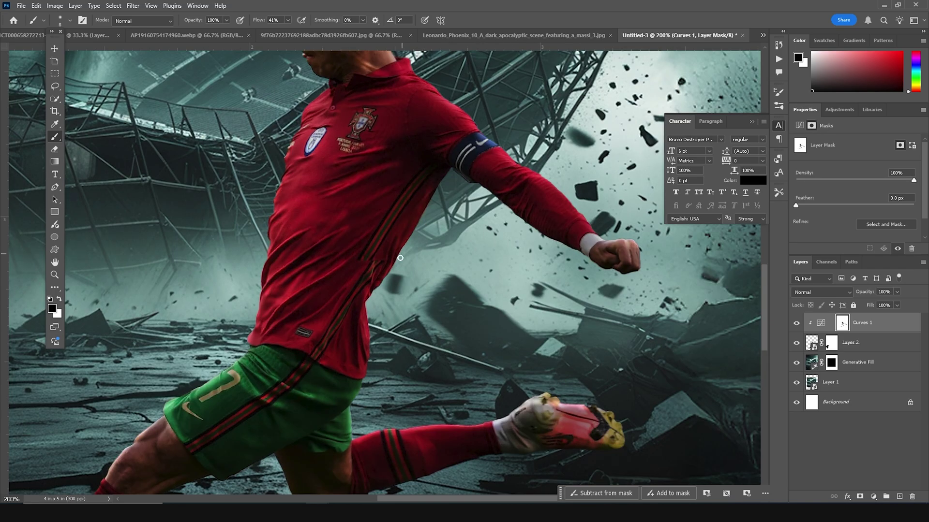
key(ctrl+minus)
click(796, 327)
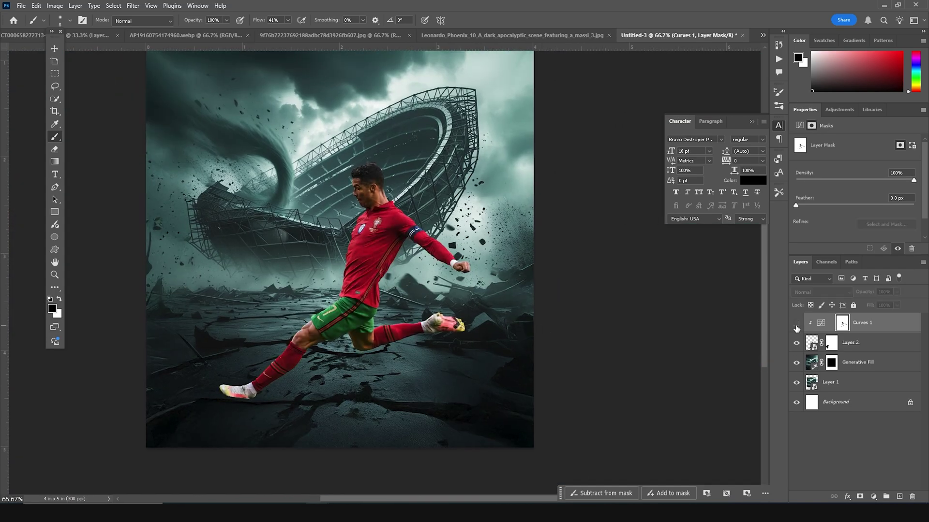
click(796, 327)
click(821, 324)
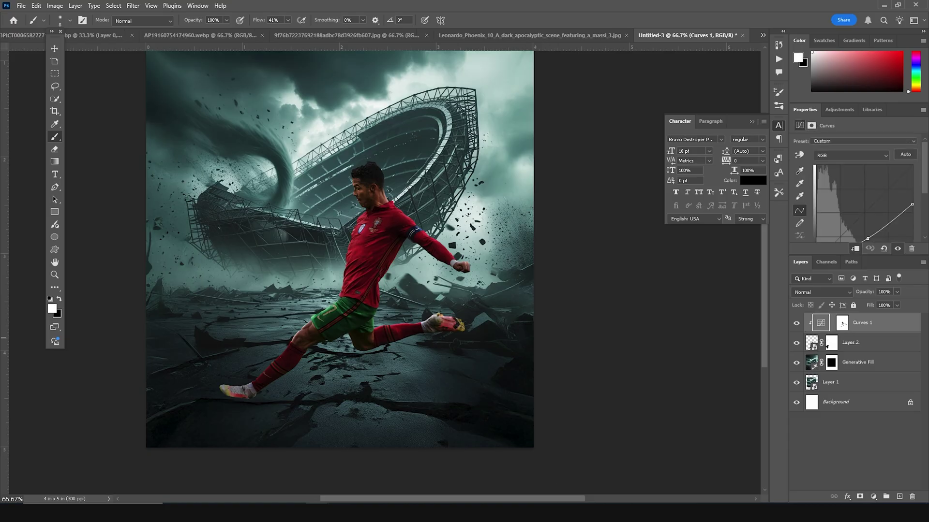
Add a new layer clipped to the player and sample a pale teal from the background as the brush colour
click(900, 496)
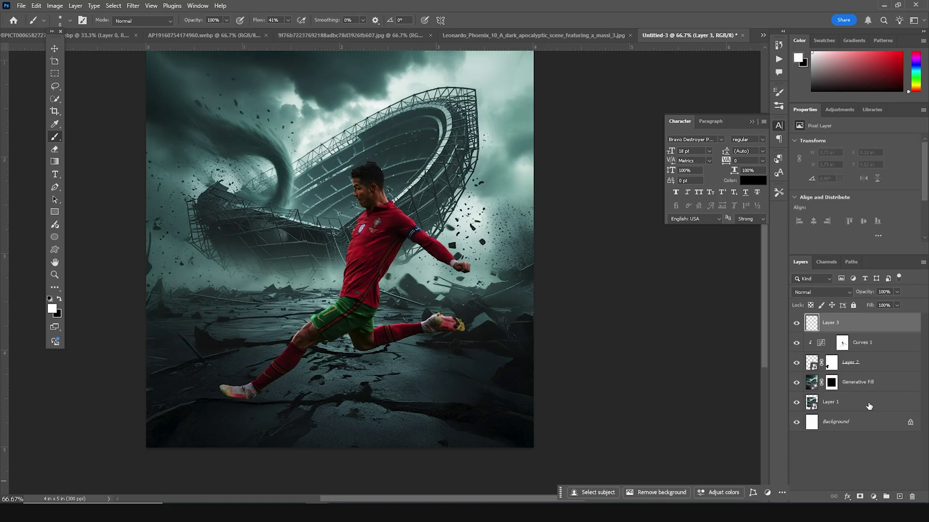
right_click(858, 329)
click(857, 281)
key(i)
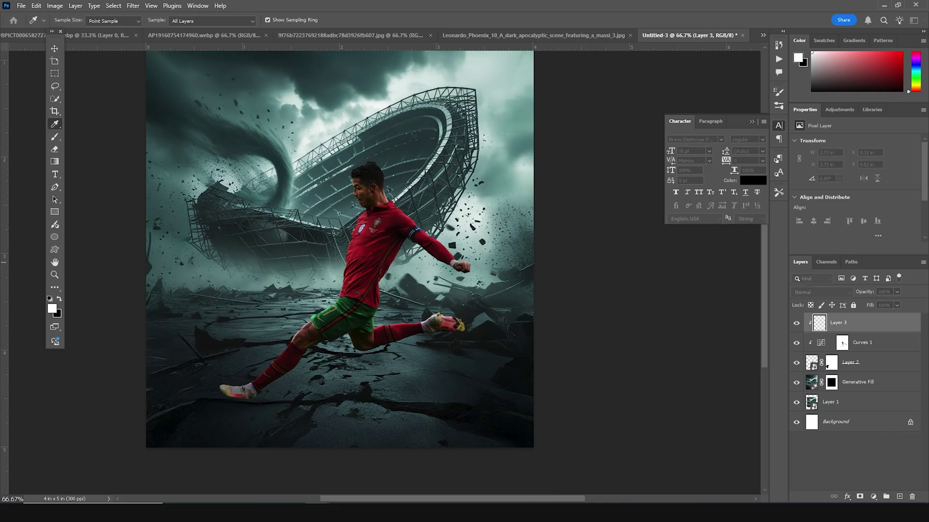
key(Return)
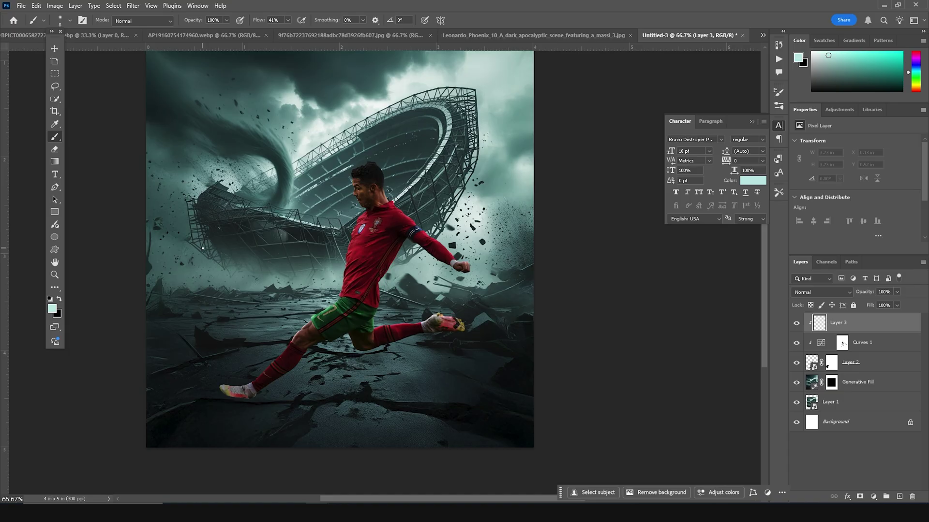
Paint a thin pale teal rim light along the front edge of the player's shirt with a 10 px brush
key(ctrl+plus)
key(ctrl+plus)
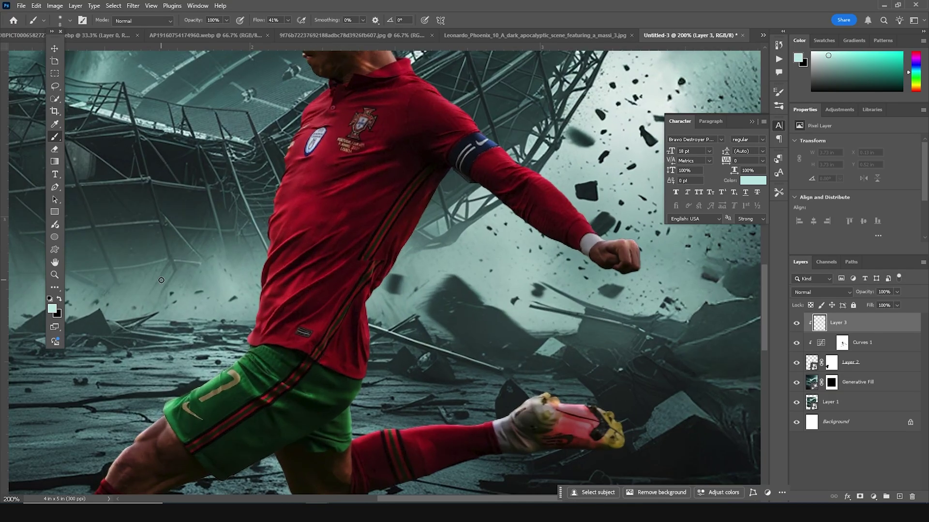
key(bracketright)
drag(201, 382, 189, 391)
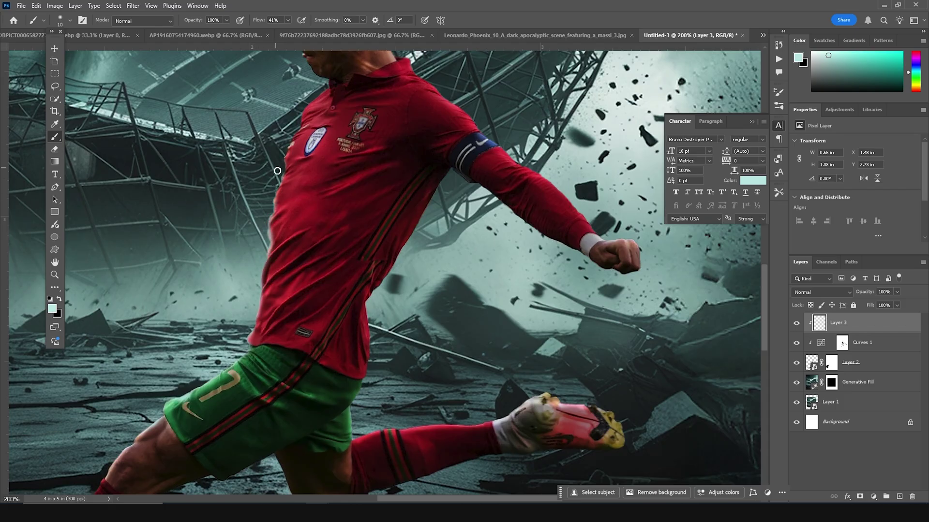
drag(392, 170, 325, 266)
Brush a softer pale teal glow along the player's shirt, outstretched arm, shorts and raised leg with a 40 px brush
key(bracketright)
key(bracketright)
key(bracketright)
mouse_move(483, 247)
mouse_down()
mouse_move(523, 294)
mouse_move(479, 254)
mouse_up()
drag(201, 333, 211, 261)
drag(193, 367, 187, 433)
mouse_move(138, 469)
mouse_down()
mouse_move(210, 373)
mouse_move(88, 466)
mouse_move(254, 343)
mouse_up()
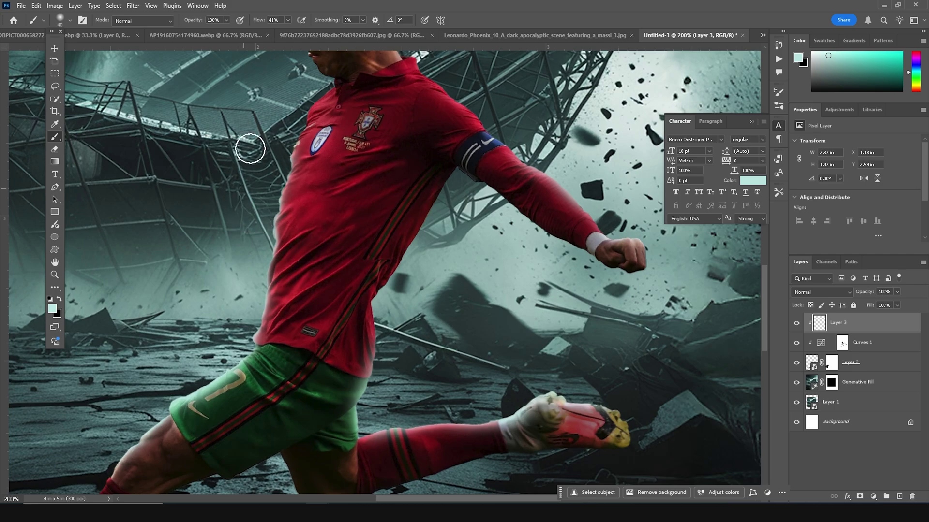
scroll(251, 149, up, 3)
mouse_move(275, 224)
mouse_down()
mouse_move(295, 164)
mouse_move(312, 153)
mouse_up()
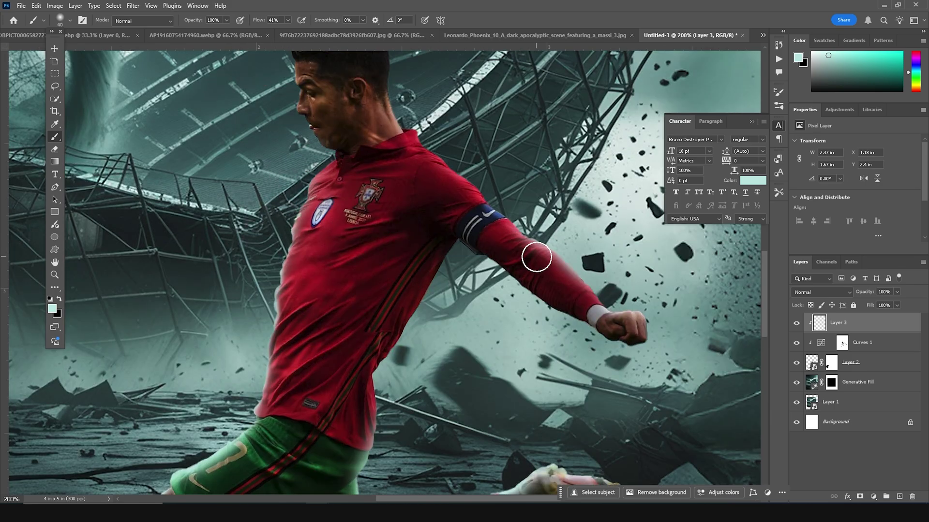
Compare the player with and without the rim light, and reduce the rim light layer's opacity to about 78%
key(ctrl+minus)
key(ctrl+minus)
key(ctrl+minus)
key(ctrl+plus)
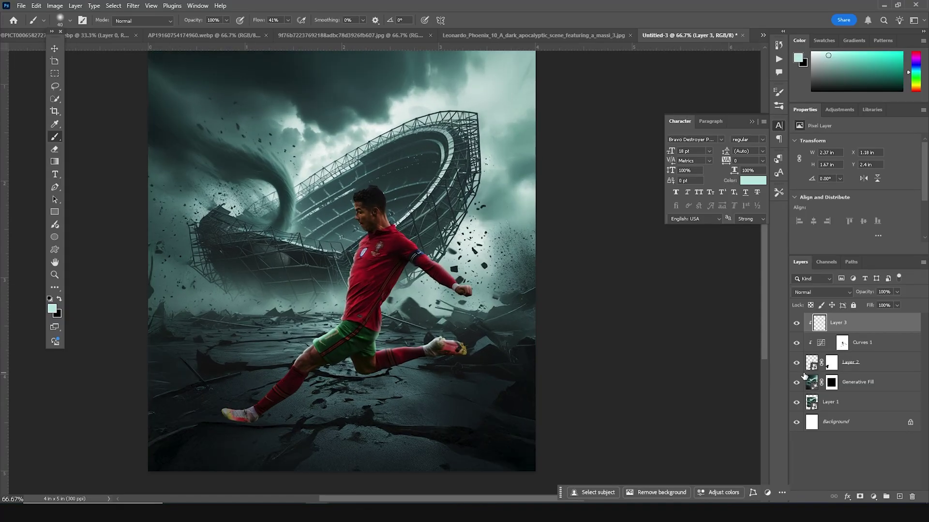
click(797, 324)
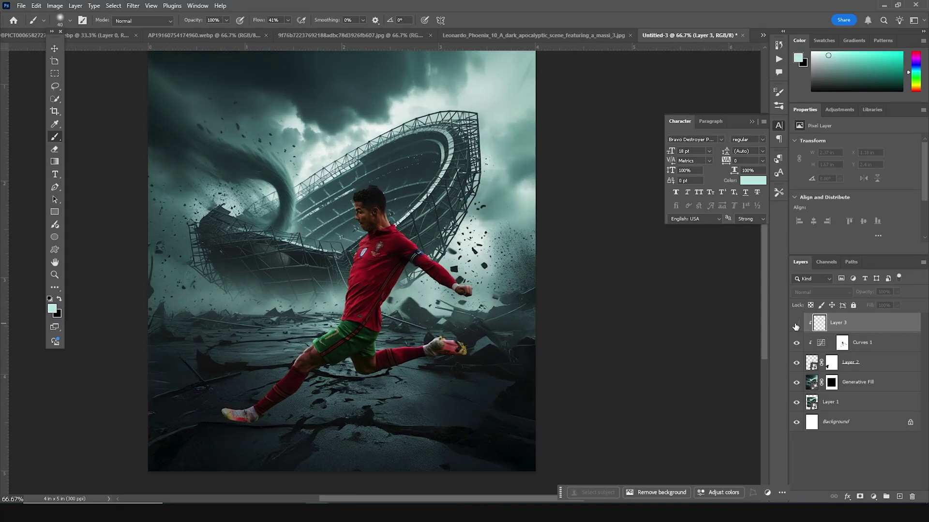
click(796, 325)
click(898, 292)
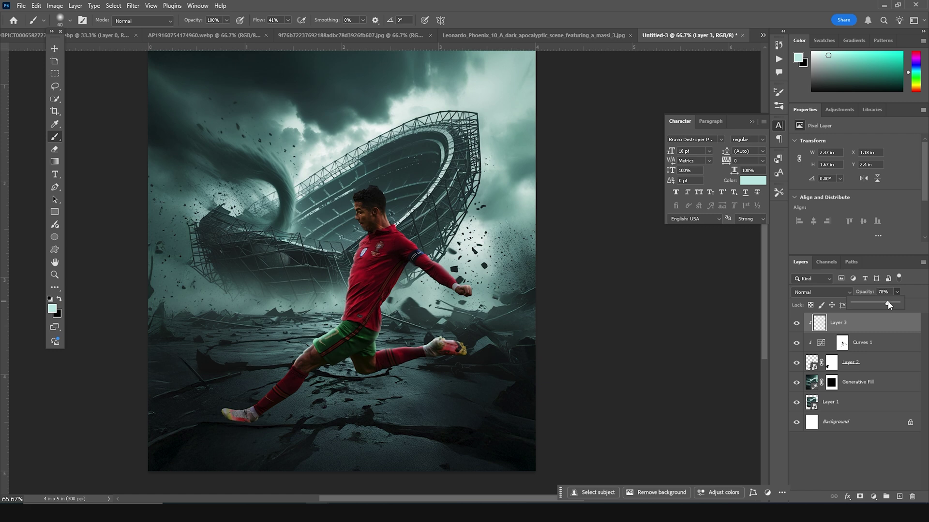
click(861, 325)
Add another new layer above the rim light and clip it to the player
click(899, 497)
right_click(852, 329)
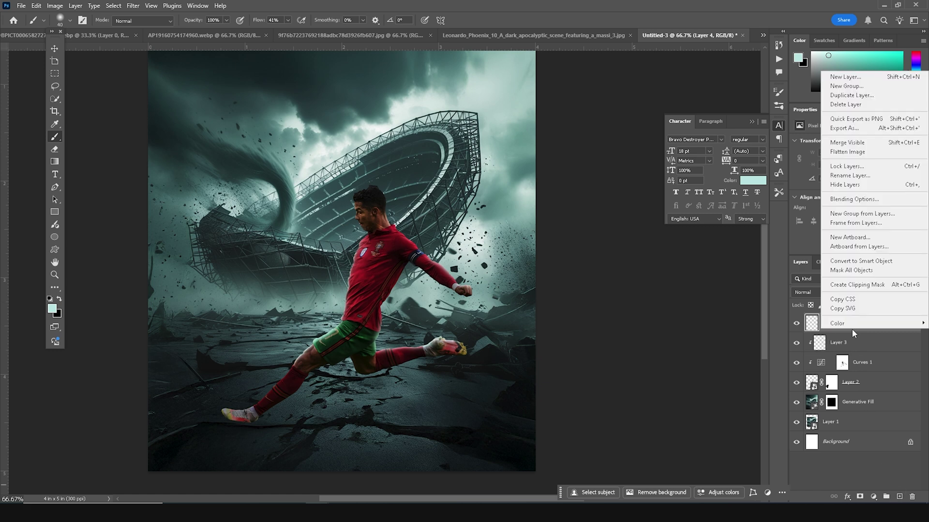
click(859, 284)
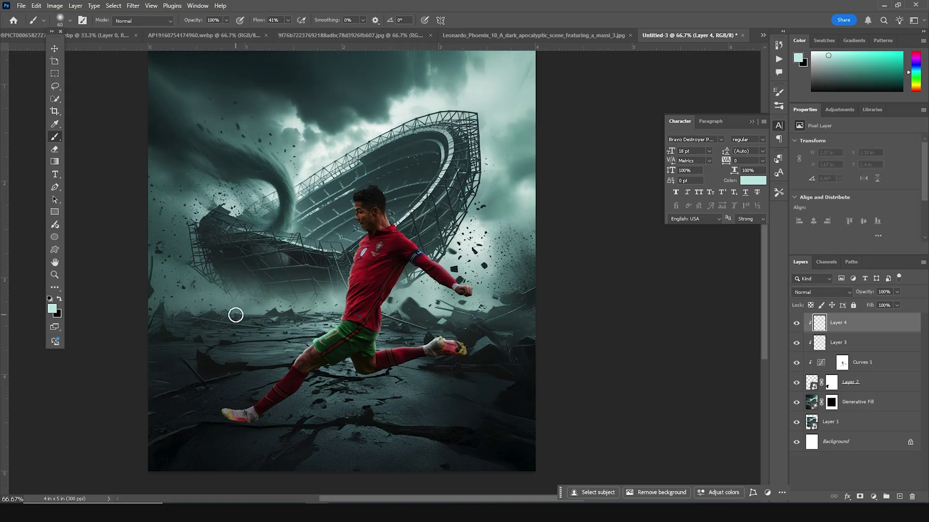
Dab a soft teal haze onto the player from both sides with large brushes, and set the layer's opacity to 65%
key(bracketright)
key(bracketright)
key(bracketright)
key(bracketright)
key(bracketright)
key(bracketright)
key(bracketright)
key(bracketright)
key(bracketright)
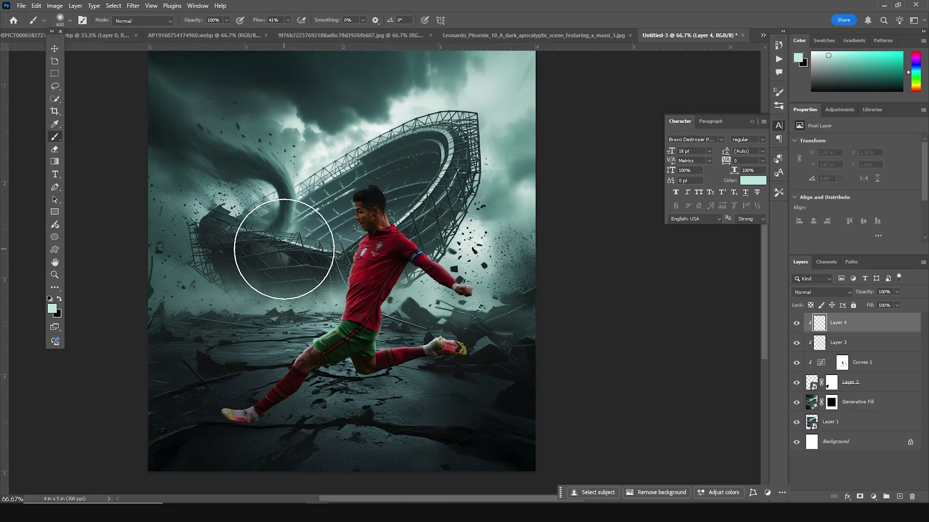
key(bracketright)
key(bracketright)
click(273, 228)
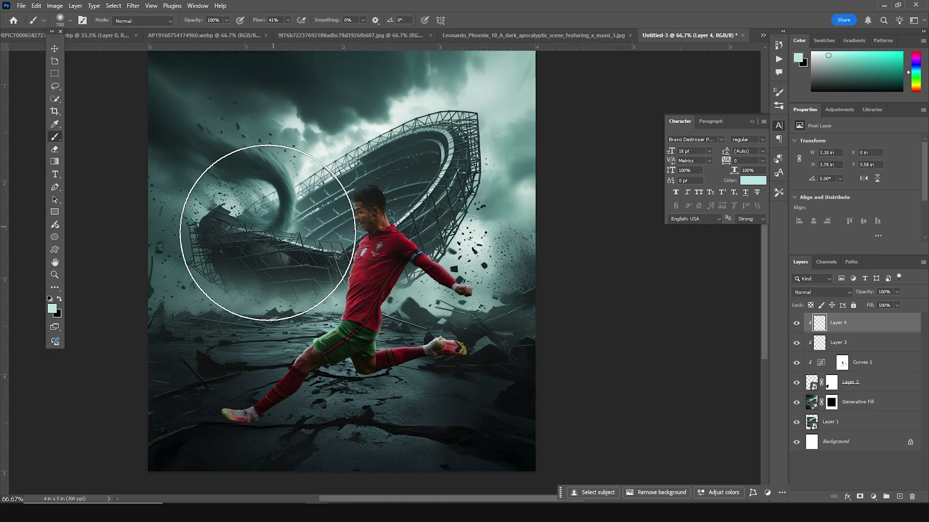
key(bracketleft)
key(bracketleft)
key(bracketleft)
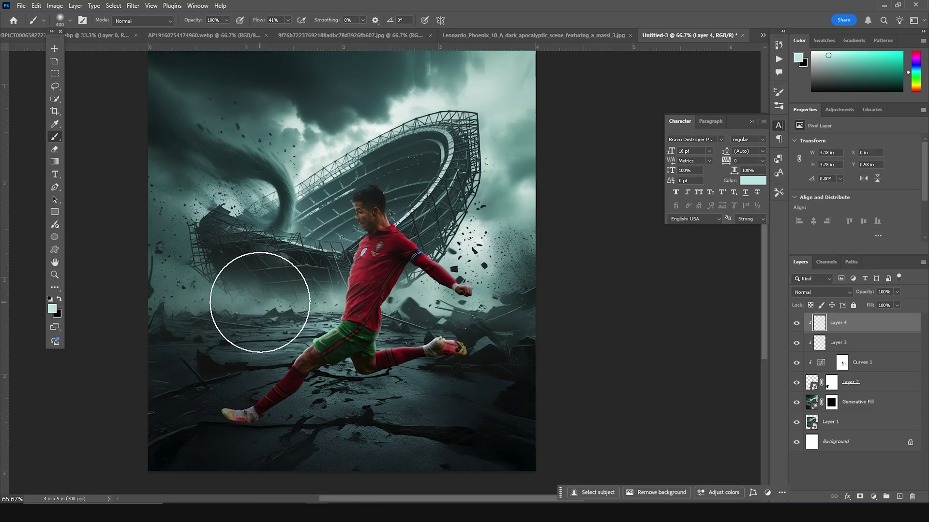
click(436, 316)
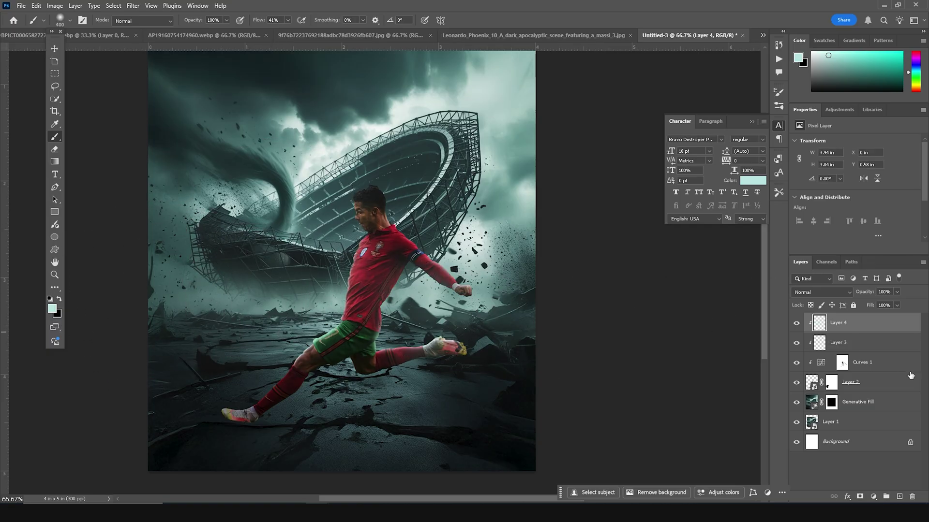
click(897, 292)
drag(899, 302, 882, 303)
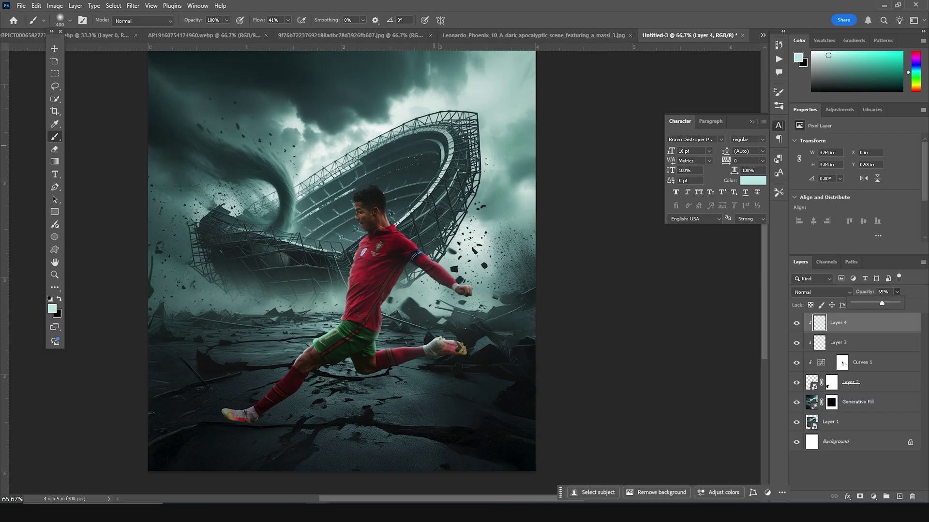
Bring the cut-out of the player kissing the trophy from AP19160754174960.webp into the poster document
click(86, 35)
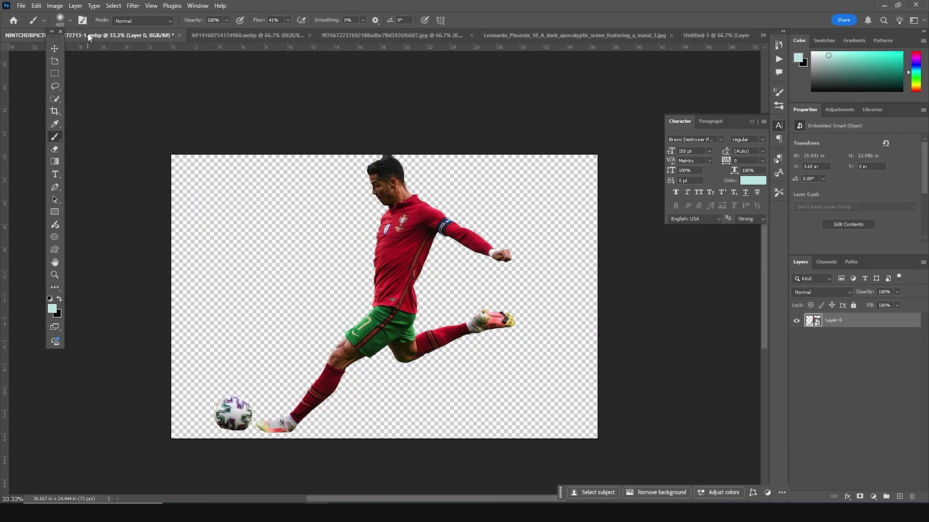
click(211, 36)
click(55, 48)
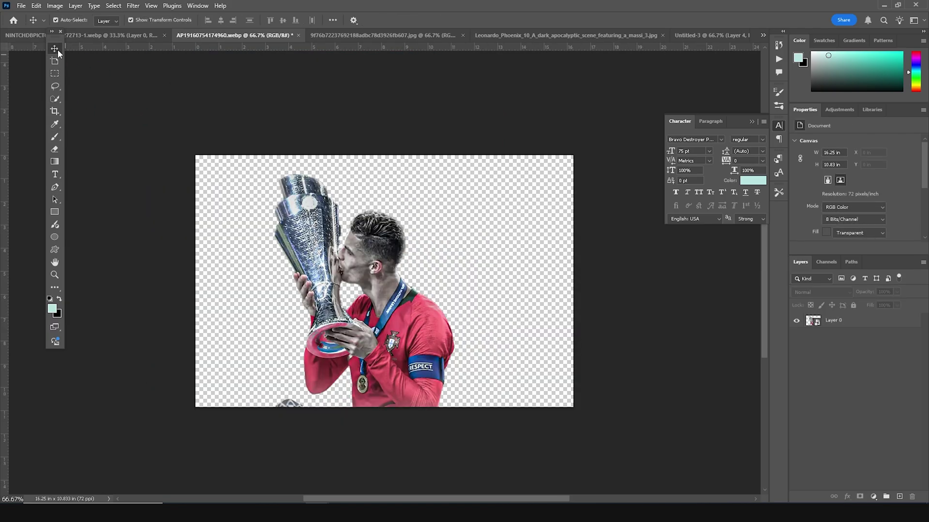
click(437, 219)
drag(437, 219, 334, 238)
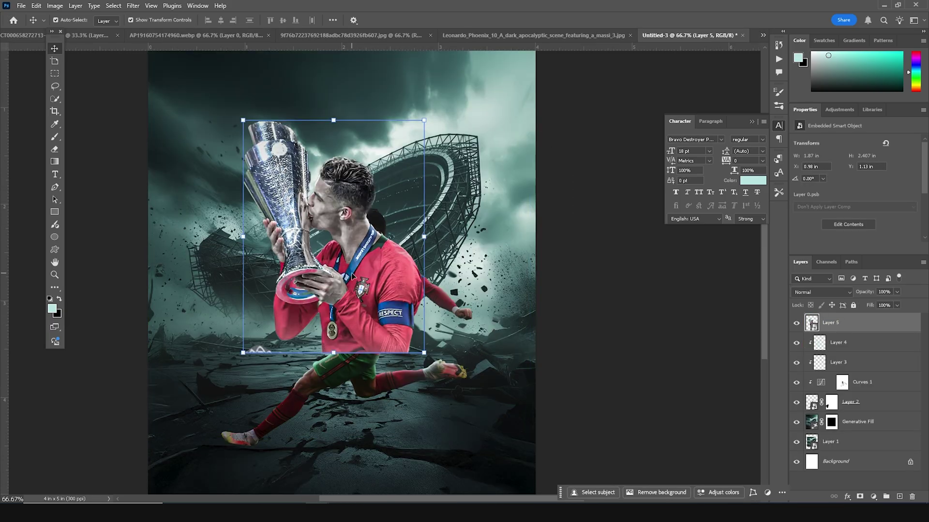
Place the trophy cut-out behind the kicking player, enlarge it to about 2.67 by 3.44 in and shift it toward the poster's upper left
drag(813, 331, 812, 408)
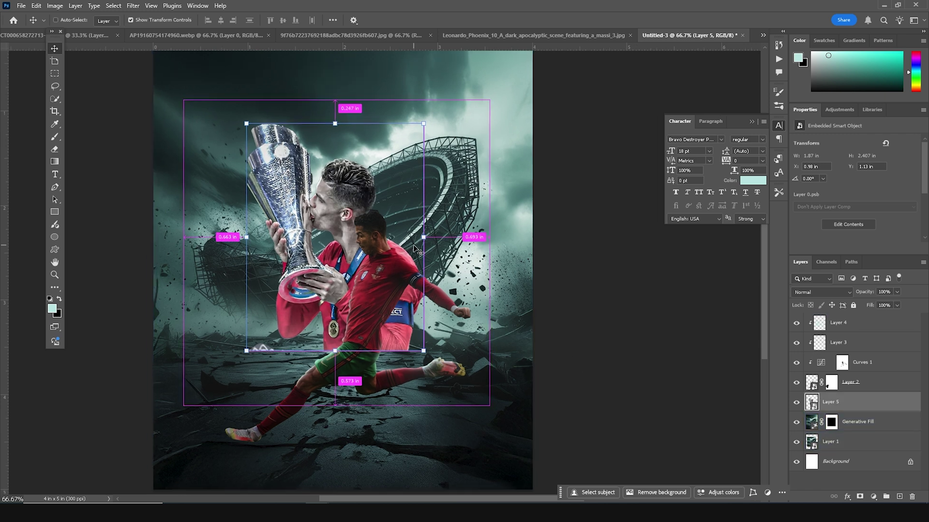
key(ctrl+minus)
drag(417, 158, 412, 139)
Put the trophy cut-out in its own group and add a layer mask to the group
click(831, 405)
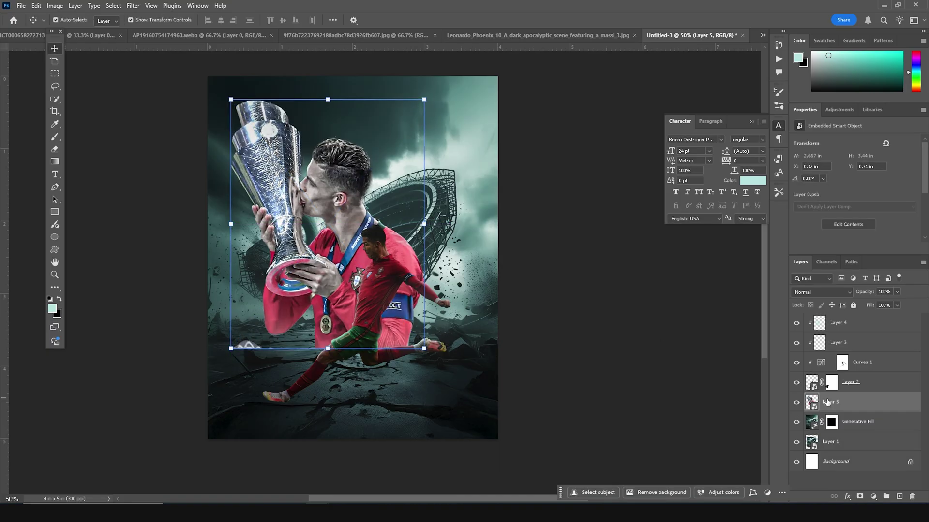
key(ctrl+g)
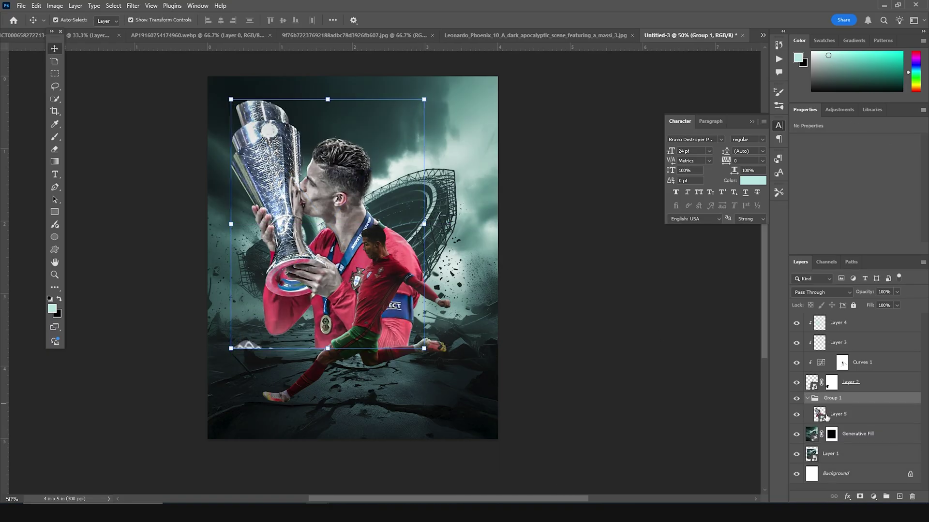
click(859, 497)
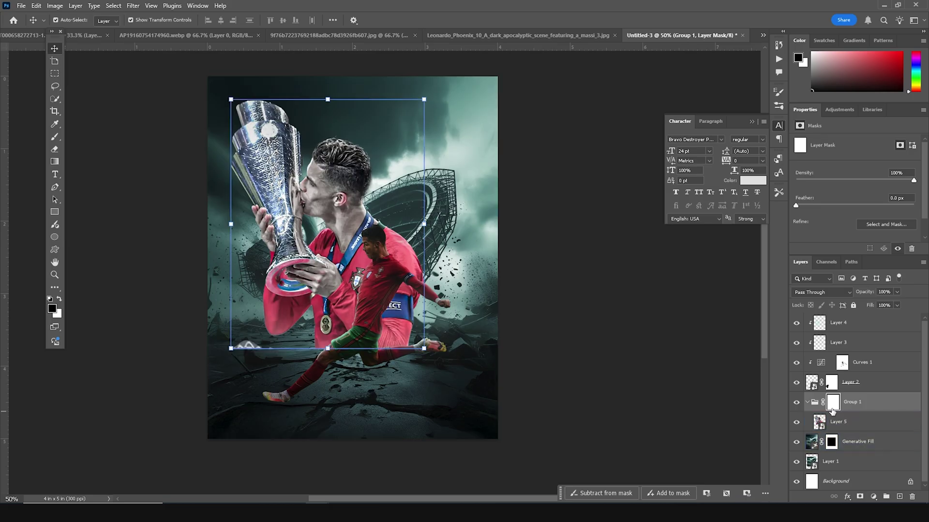
Fade the trophy player's torso and far arm with black on the group mask, and restore the near sleeve with white
key(b)
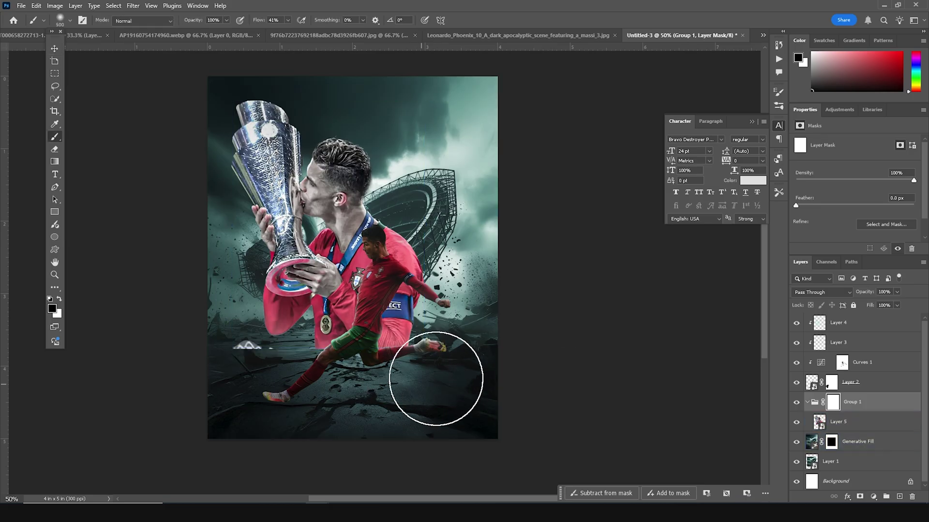
mouse_move(381, 349)
mouse_down()
mouse_move(455, 353)
mouse_move(435, 339)
mouse_up()
key(bracketleft)
key(bracketleft)
mouse_move(438, 272)
mouse_down()
mouse_move(387, 333)
mouse_move(462, 262)
mouse_move(348, 349)
mouse_move(343, 381)
mouse_move(314, 381)
mouse_move(434, 291)
mouse_move(427, 287)
mouse_move(438, 265)
mouse_move(409, 292)
mouse_move(427, 273)
mouse_up()
key(bracketleft)
key(bracketleft)
key(bracketleft)
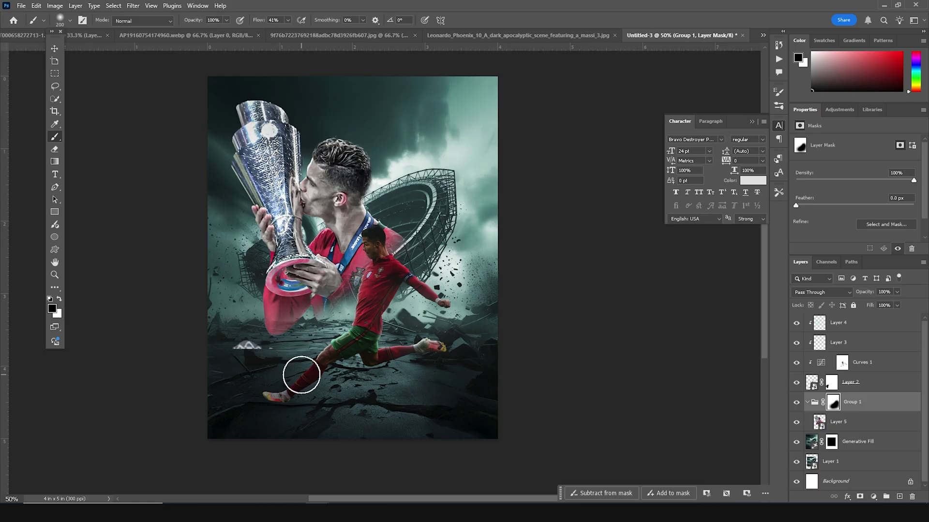
click(59, 299)
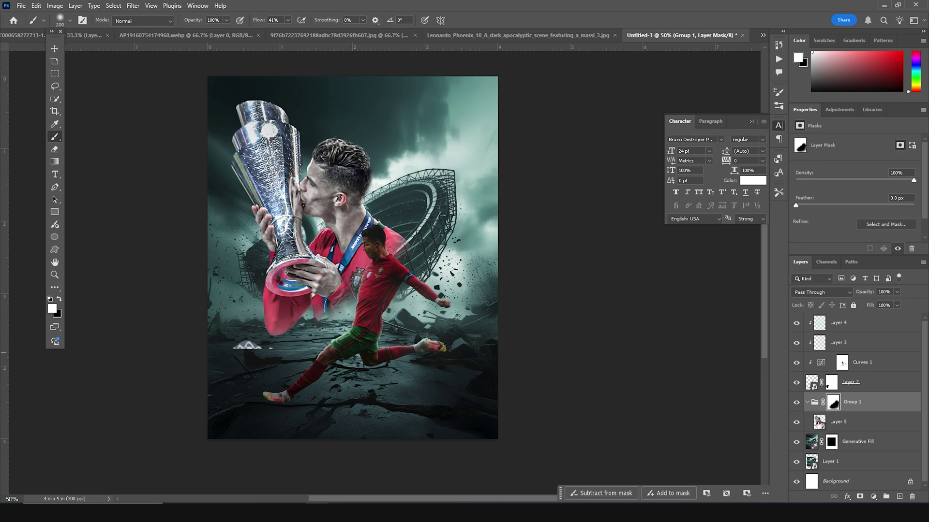
Add a Curves adjustment clipped to the trophy cut-out, lowering the white point and pulling the midtones down to darken it
click(842, 422)
click(873, 497)
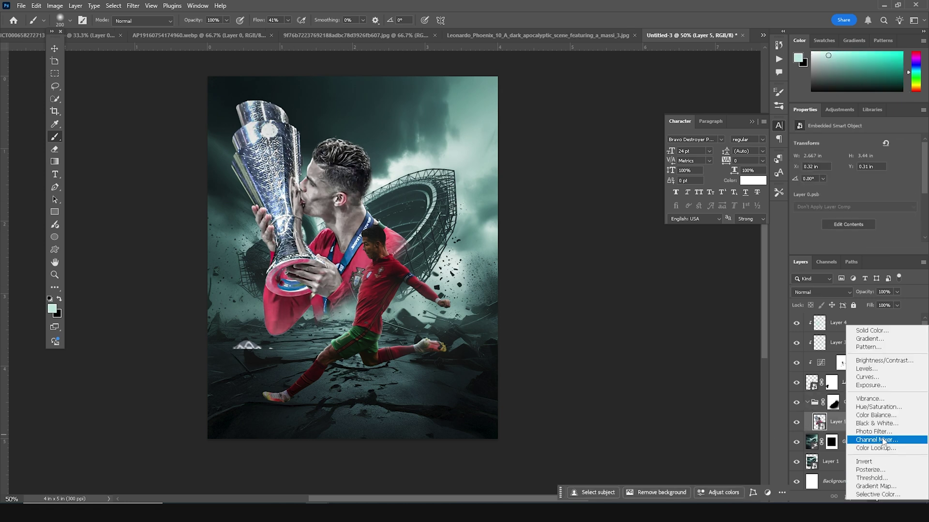
click(865, 377)
drag(911, 167, 911, 192)
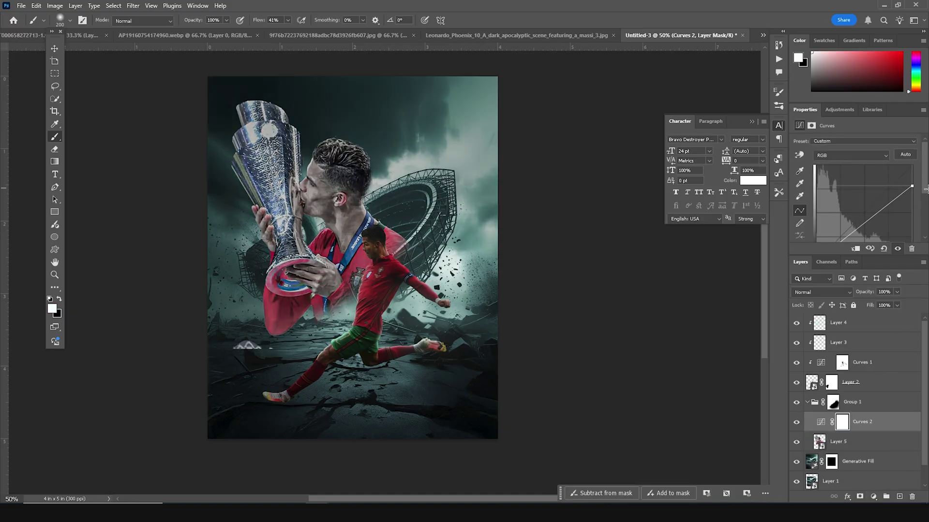
click(856, 249)
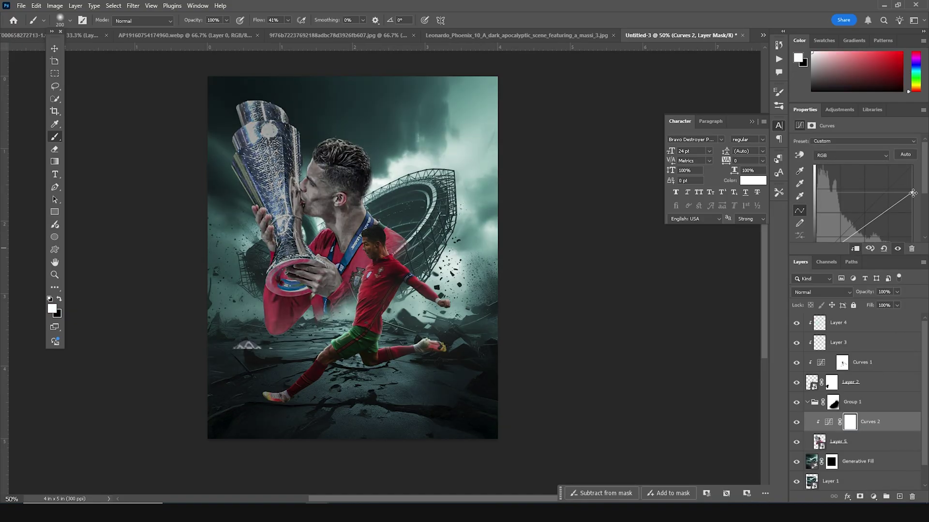
drag(913, 195, 915, 197)
scroll(881, 202, down, 1)
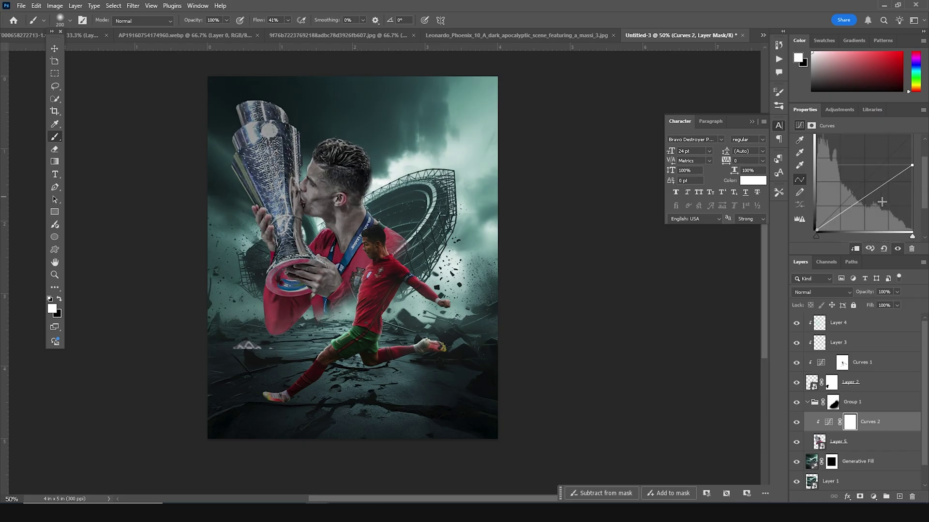
click(877, 190)
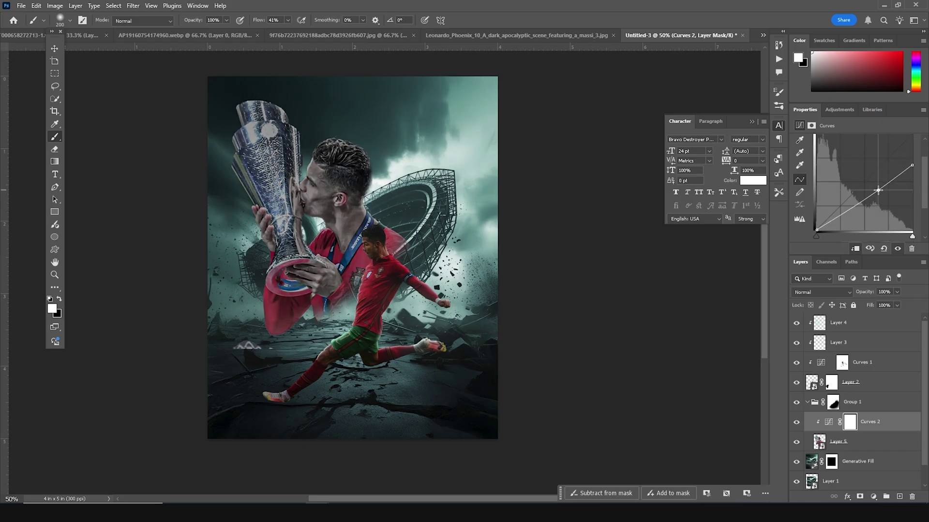
Paint black on the new Curves mask along the trophy player's forehead and nose with a 45 px brush
click(850, 424)
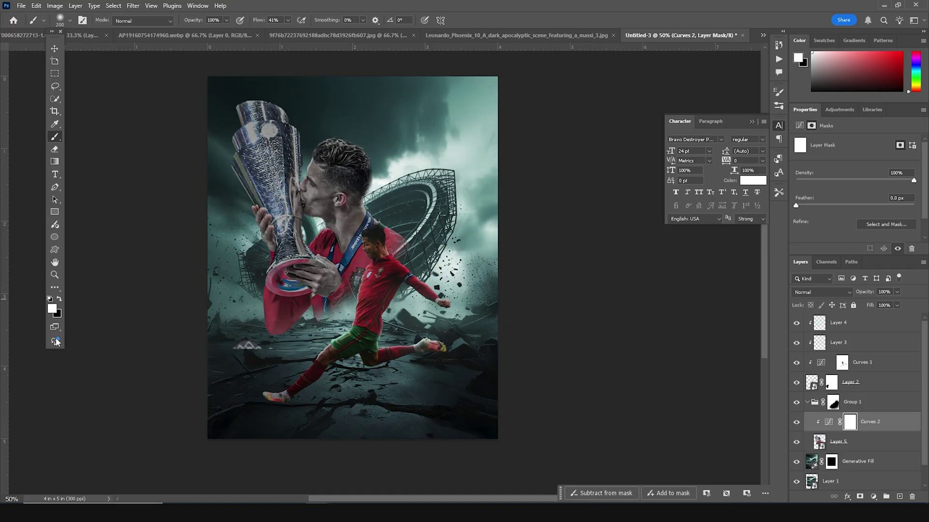
click(58, 300)
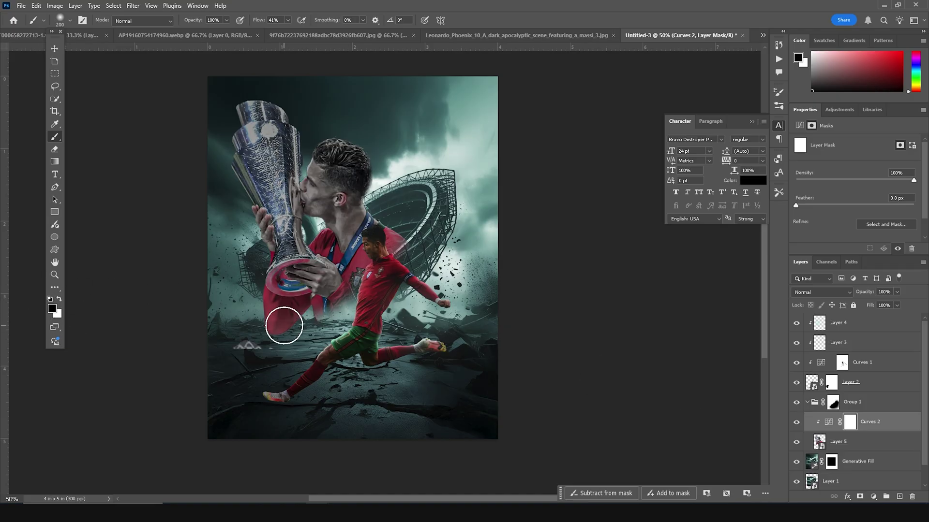
key(ctrl+plus)
key(ctrl+plus)
mouse_move(254, 112)
mouse_down()
mouse_move(329, 296)
mouse_move(341, 300)
mouse_up()
key([)
key(bracketleft)
key(bracketleft)
key(bracketleft)
key(bracketleft)
key(bracketleft)
key(bracketleft)
key(bracketleft)
key(bracketleft)
key(bracketleft)
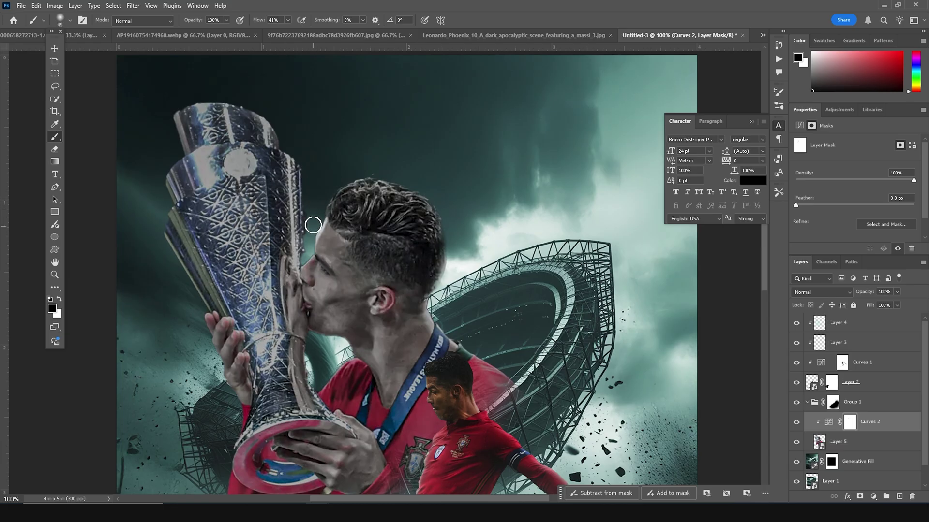
mouse_move(288, 271)
mouse_down()
mouse_move(298, 256)
mouse_move(285, 288)
mouse_up()
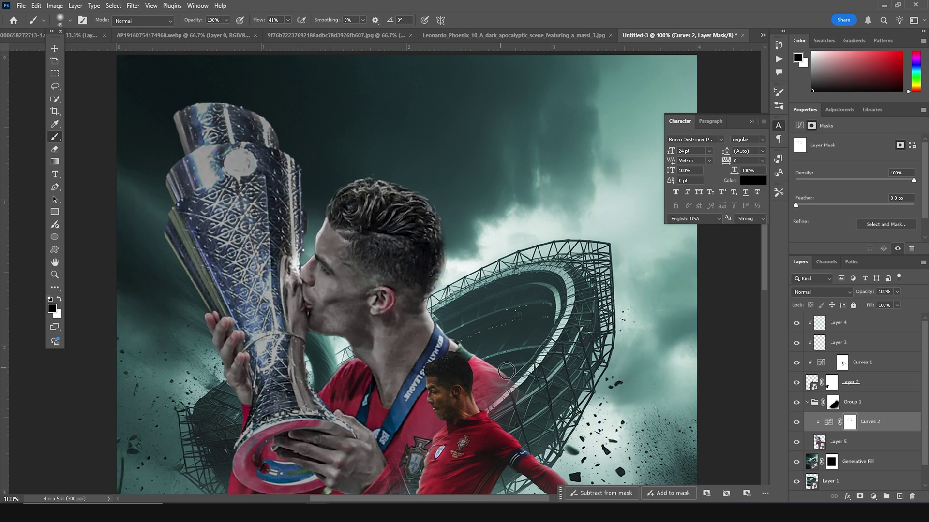
Brighten the trophy player's cheek, ear and jawline by painting black on the Curves mask with a 25 px brush
key(bracketleft)
mouse_move(319, 300)
mouse_down()
mouse_move(347, 289)
mouse_move(316, 301)
mouse_move(393, 297)
mouse_move(383, 312)
mouse_up()
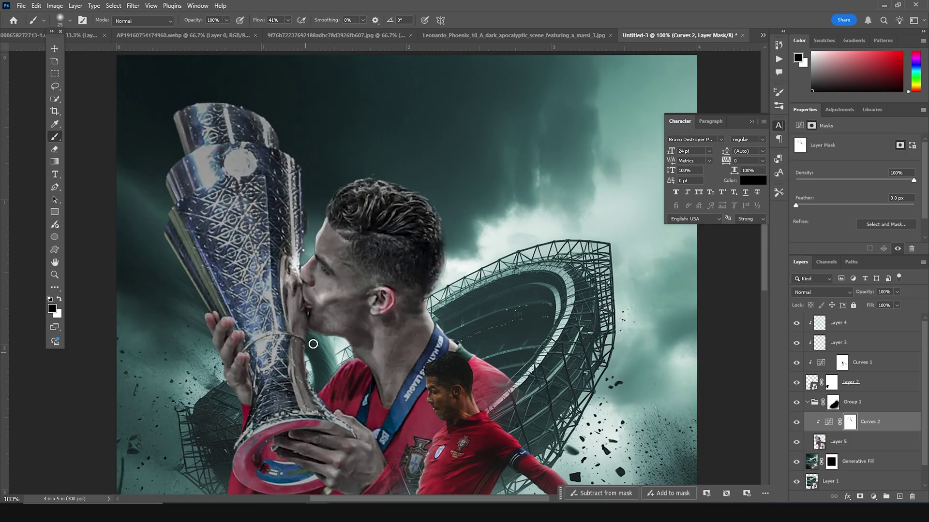
mouse_move(340, 333)
mouse_down()
mouse_move(333, 368)
mouse_move(311, 397)
mouse_move(309, 315)
mouse_up()
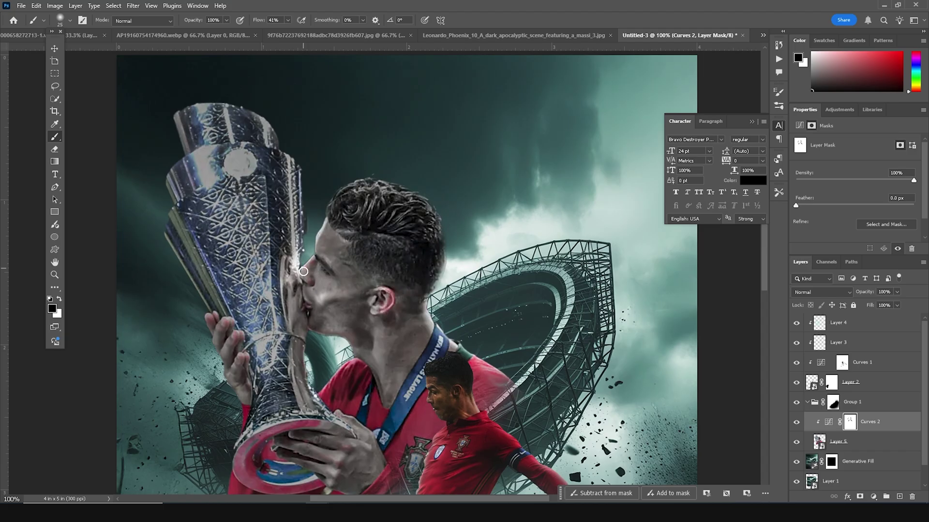
Brighten the trophy's body and stem and the player's fingers by painting black on the Curves mask with a 25 px brush
drag(272, 227, 274, 347)
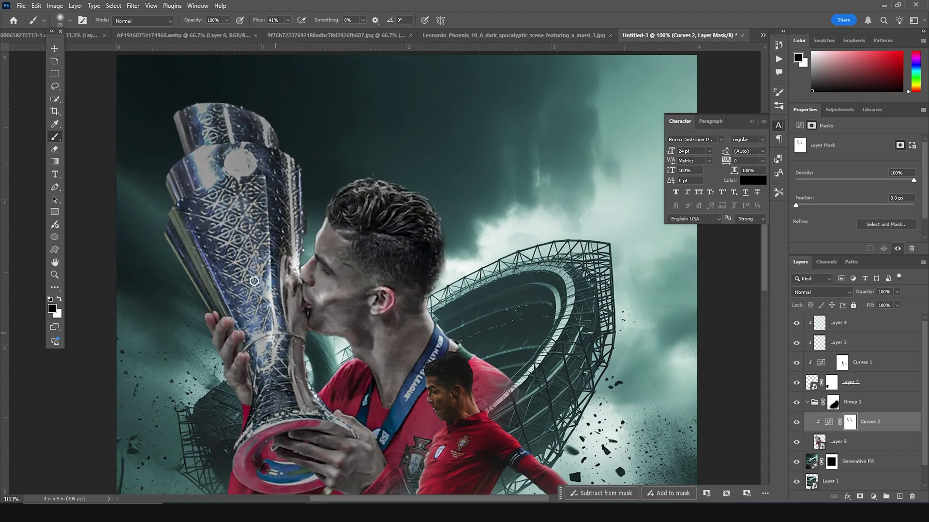
drag(219, 143, 266, 308)
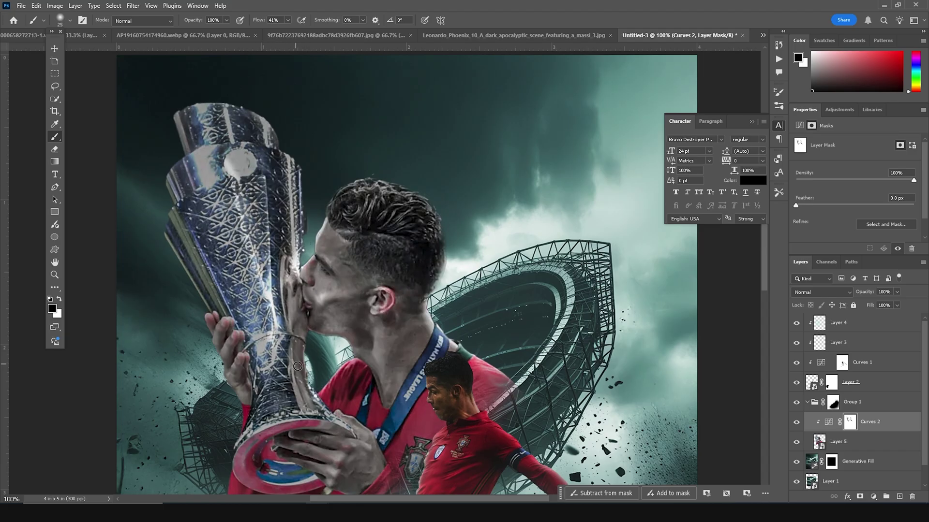
drag(310, 391, 343, 421)
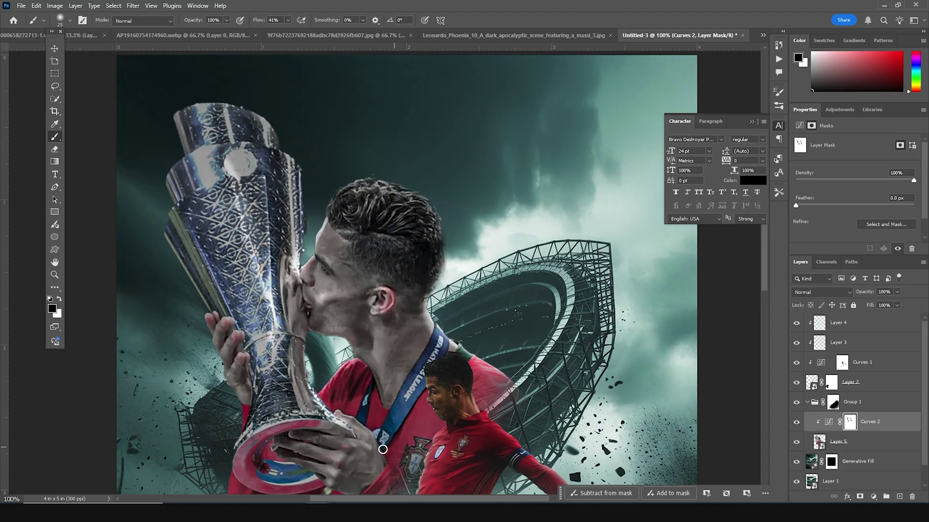
scroll(363, 434, down, 3)
drag(237, 361, 240, 437)
drag(237, 382, 231, 457)
drag(248, 366, 310, 339)
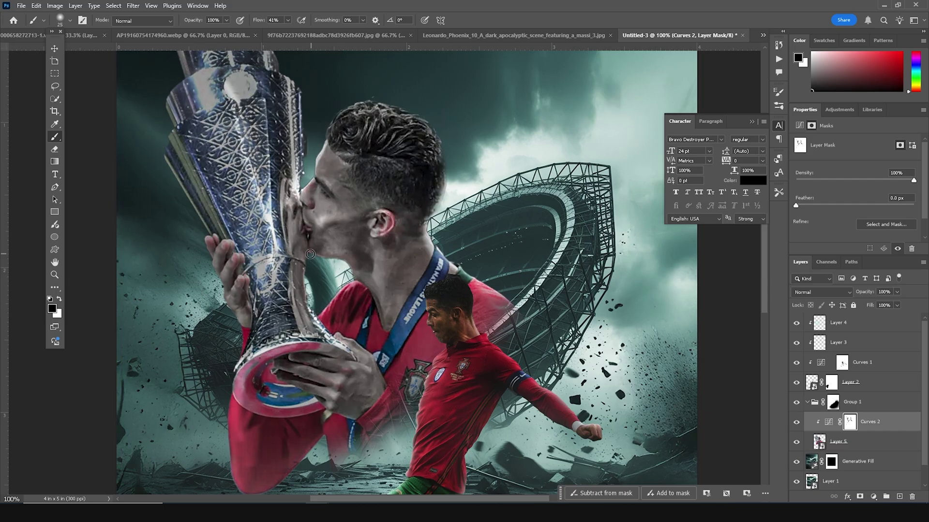
Add a new empty layer above the trophy player's Curves adjustment and clip it to the cut-out
key(bracketright)
key(bracketright)
key(bracketright)
key(bracketright)
key(bracketright)
key(bracketright)
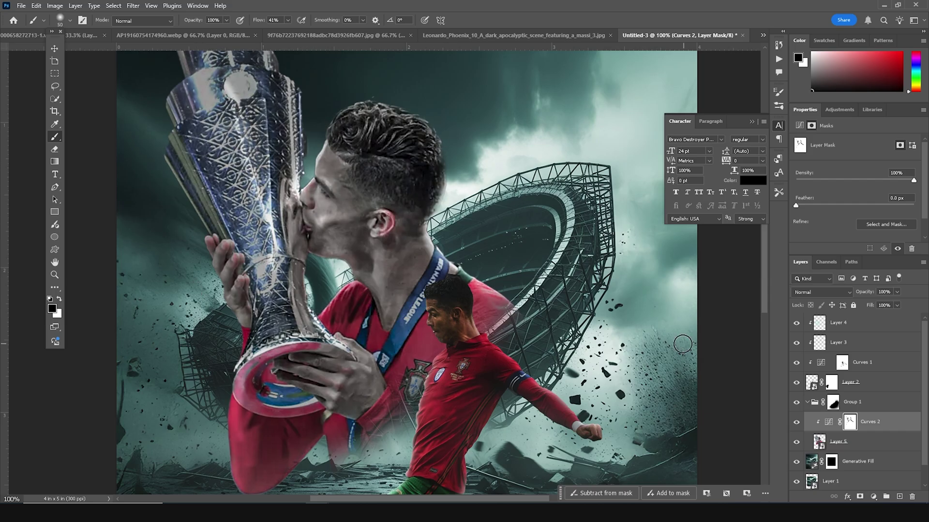
key(ctrl+minus)
key(ctrl+minus)
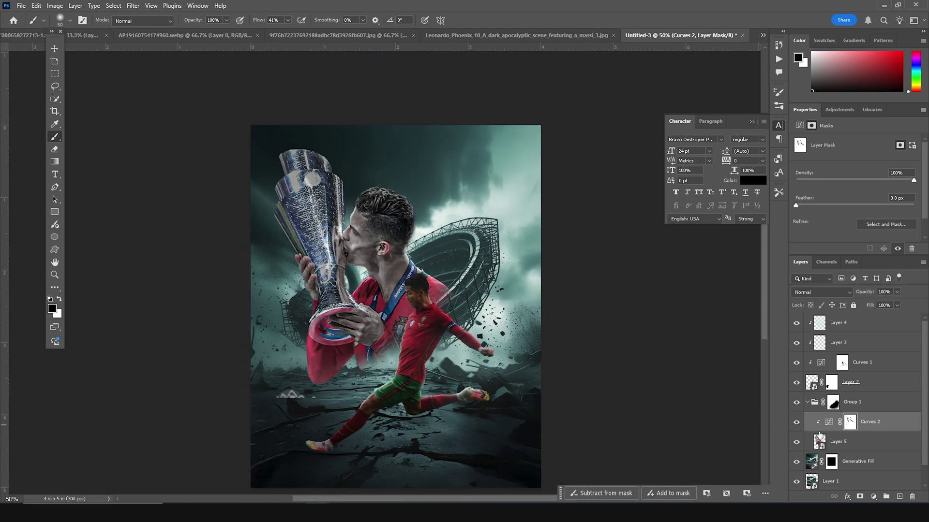
click(828, 422)
key(ctrl+1)
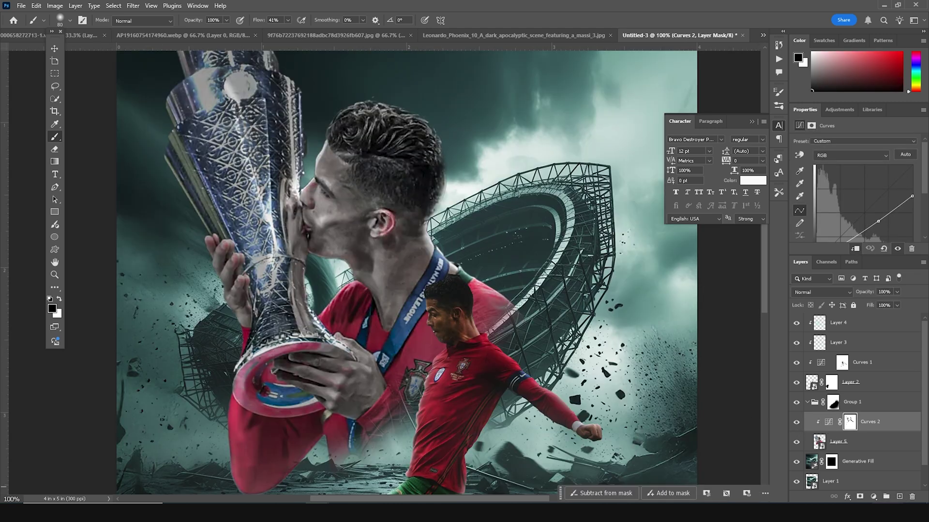
click(899, 497)
right_click(857, 420)
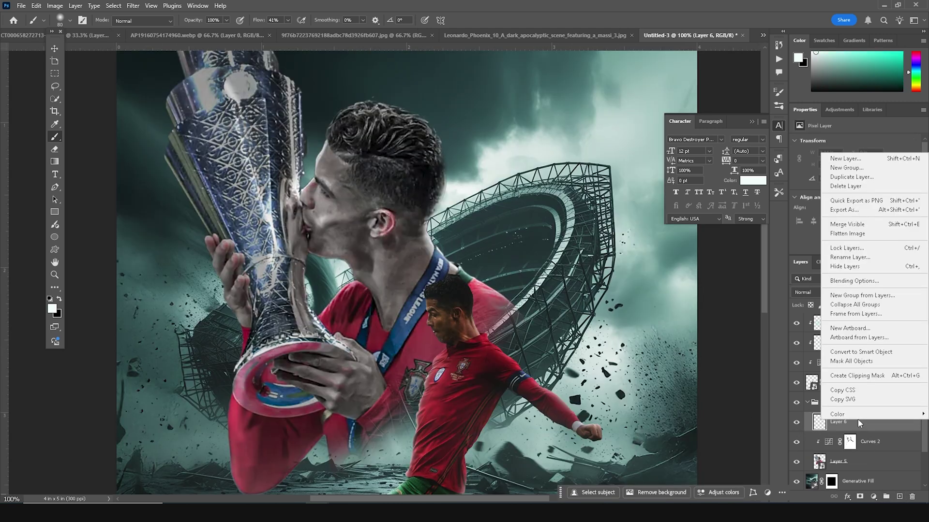
click(865, 377)
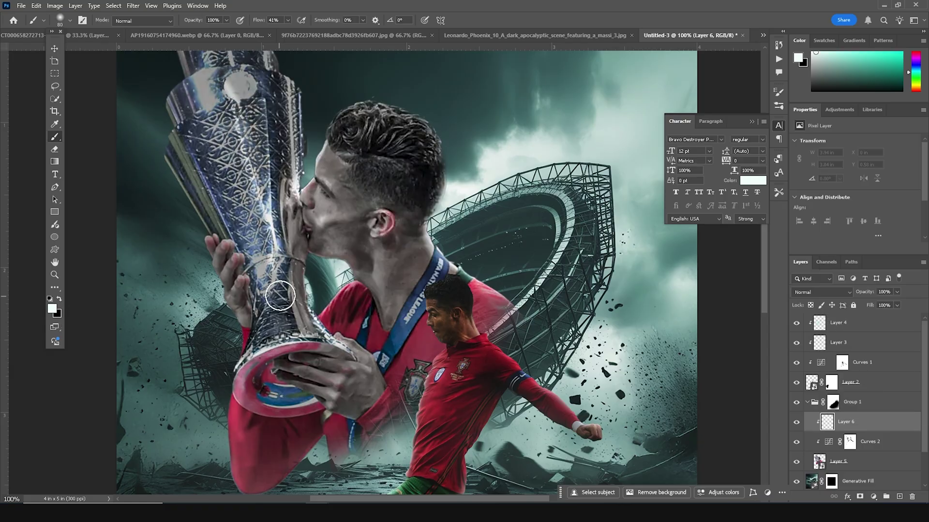
Paint white rim light on the clipped layer along the trophy stem, head, neck and shoulder with an 80 px brush, refining edges with a smaller one
mouse_move(323, 296)
mouse_down()
mouse_move(333, 270)
mouse_move(320, 273)
mouse_move(331, 269)
mouse_move(341, 279)
mouse_move(318, 301)
mouse_up()
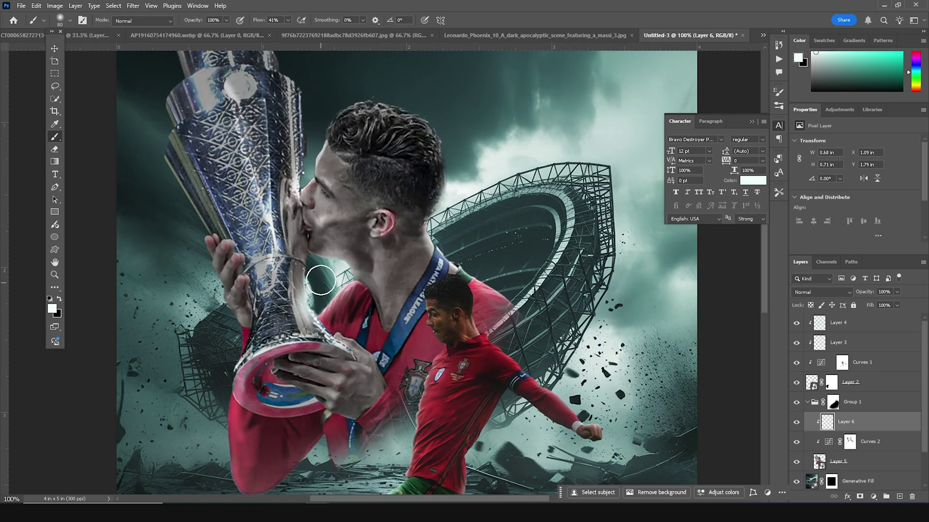
mouse_move(400, 140)
mouse_down()
mouse_move(437, 188)
mouse_move(452, 239)
mouse_move(450, 224)
mouse_move(485, 272)
mouse_move(461, 233)
mouse_move(517, 290)
mouse_up()
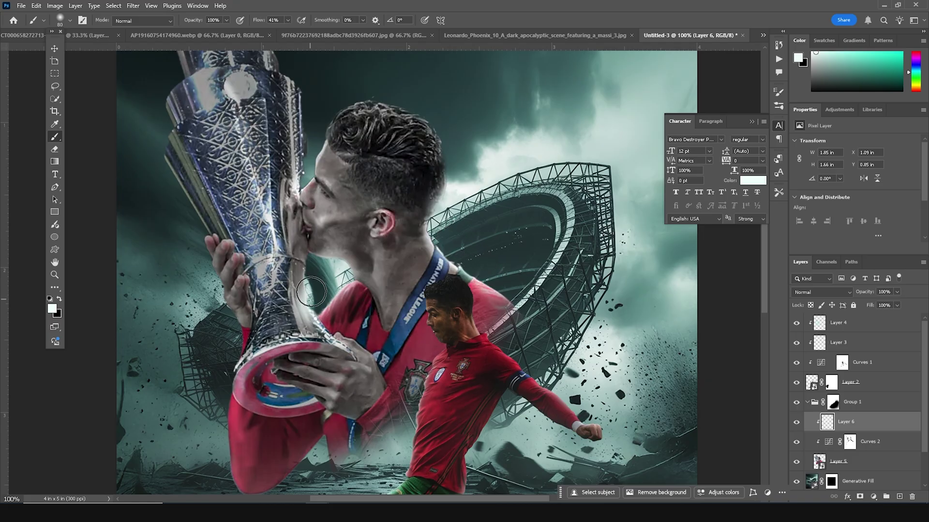
key(bracketleft)
key(bracketleft)
key(bracketleft)
key(bracketleft)
key(bracketleft)
drag(305, 96, 310, 153)
key(bracketleft)
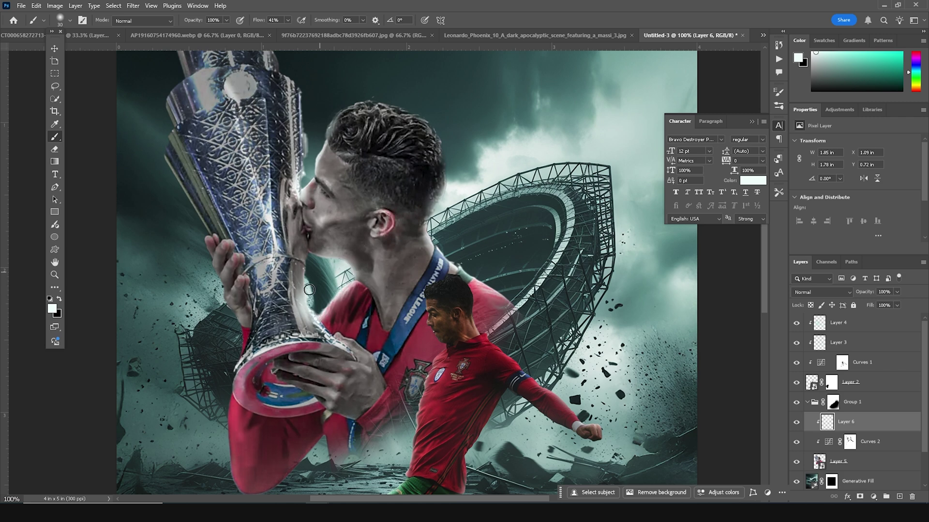
Compare the poster with and without the trophy player's rim-light layer, and lower that layer's opacity to 78%
key(ctrl+minus)
key(ctrl+minus)
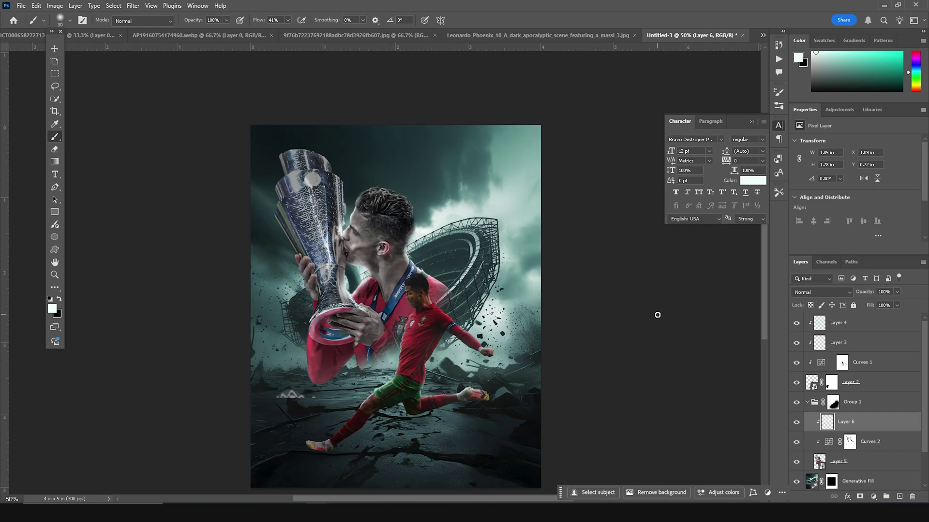
click(795, 423)
click(796, 423)
drag(898, 292, 889, 303)
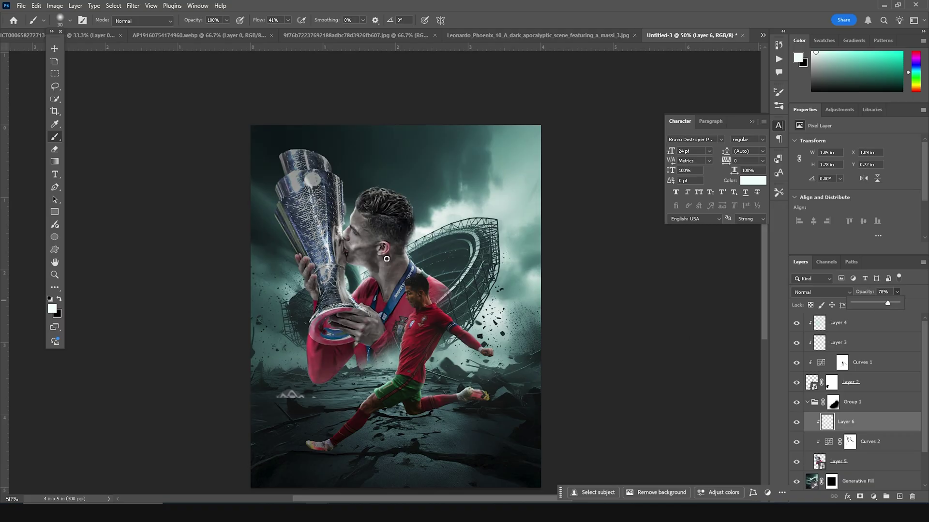
key(ctrl+minus)
key(ctrl+minus)
key(ctrl+plus)
key(ctrl+plus)
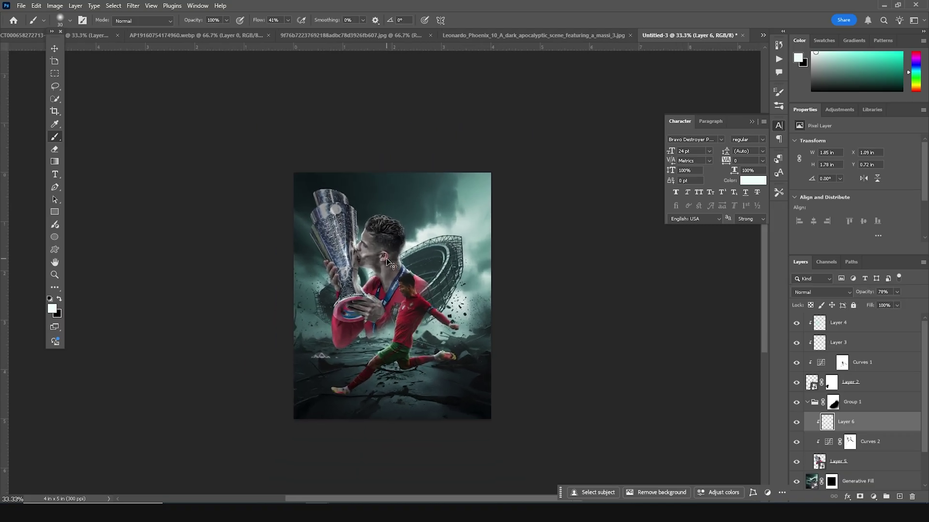
Select the kicking player's layer and open it in the Camera Raw Filter, enlarged on the head and upper body
click(845, 325)
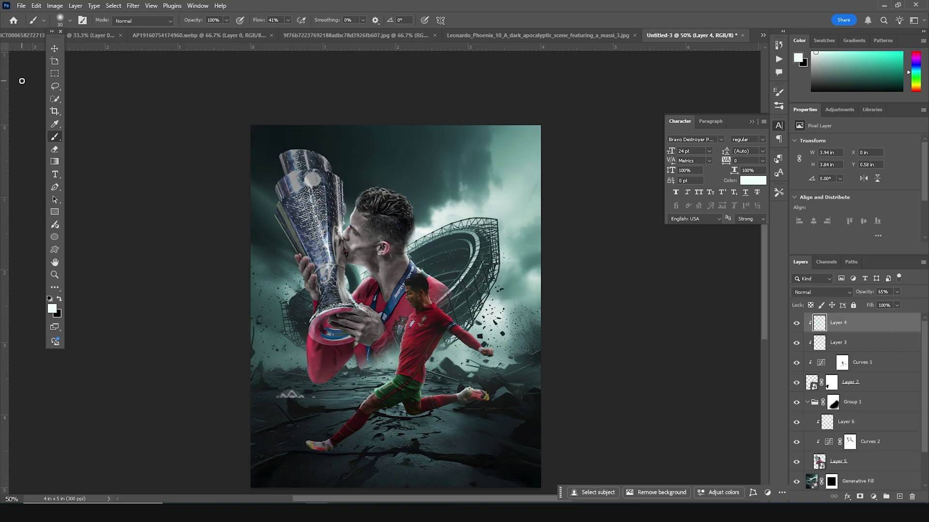
click(55, 49)
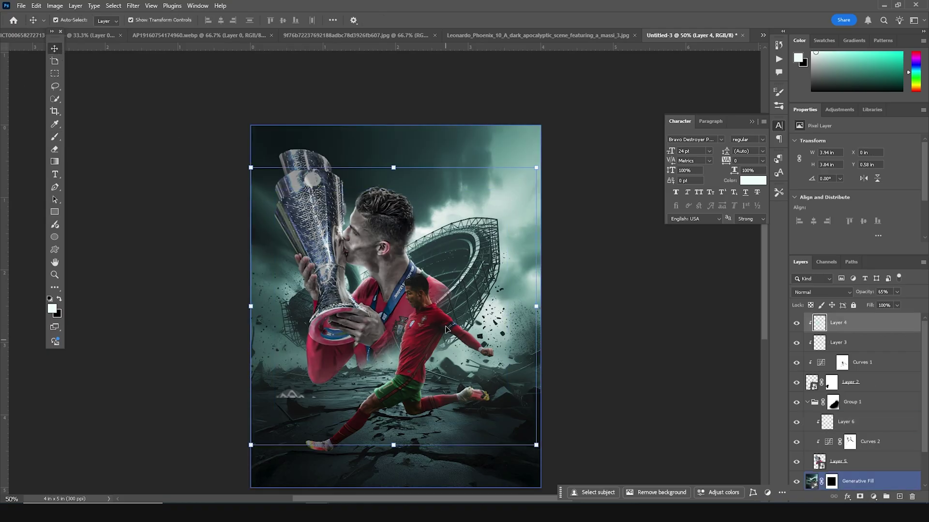
click(406, 369)
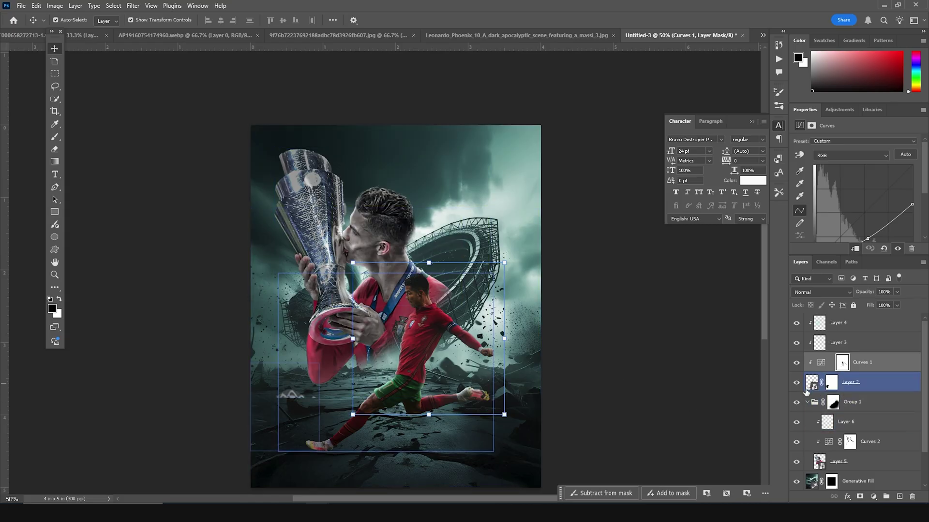
click(350, 425)
click(133, 5)
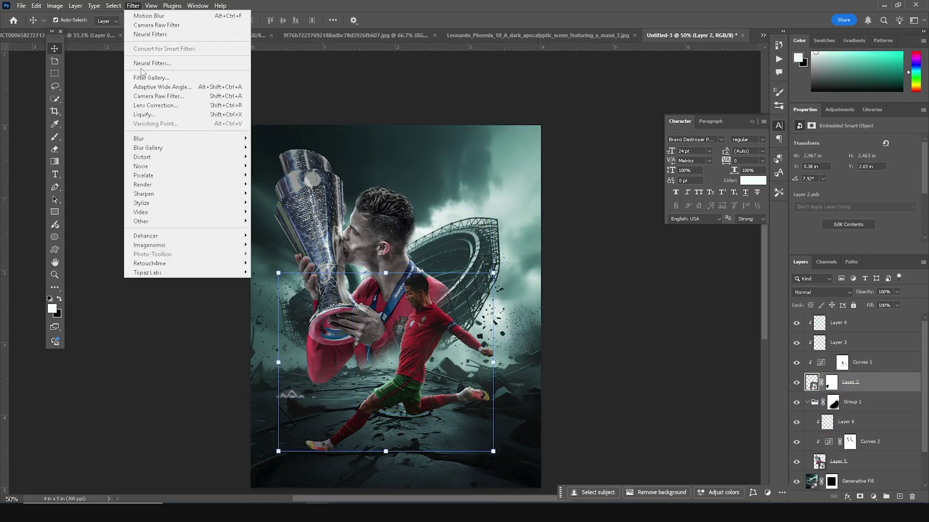
click(162, 95)
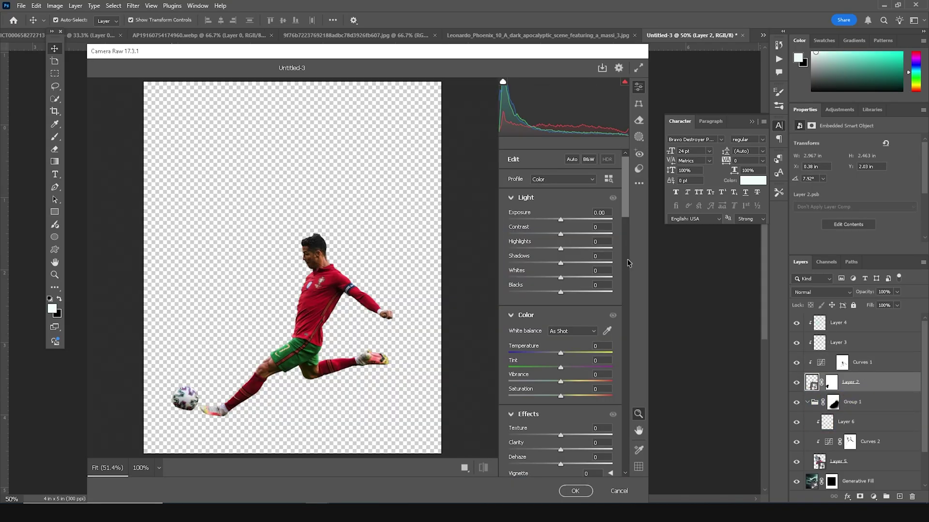
drag(325, 273, 369, 299)
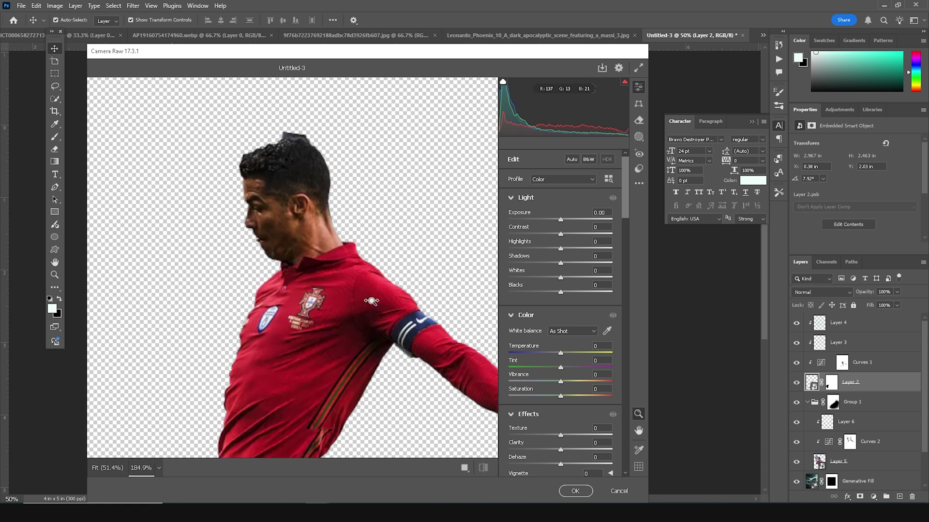
Set the kicking player's Shadows to +93, Clarity to +59, Texture to +29 and Vibrance to -33
drag(598, 264, 608, 262)
scroll(551, 353, down, 3)
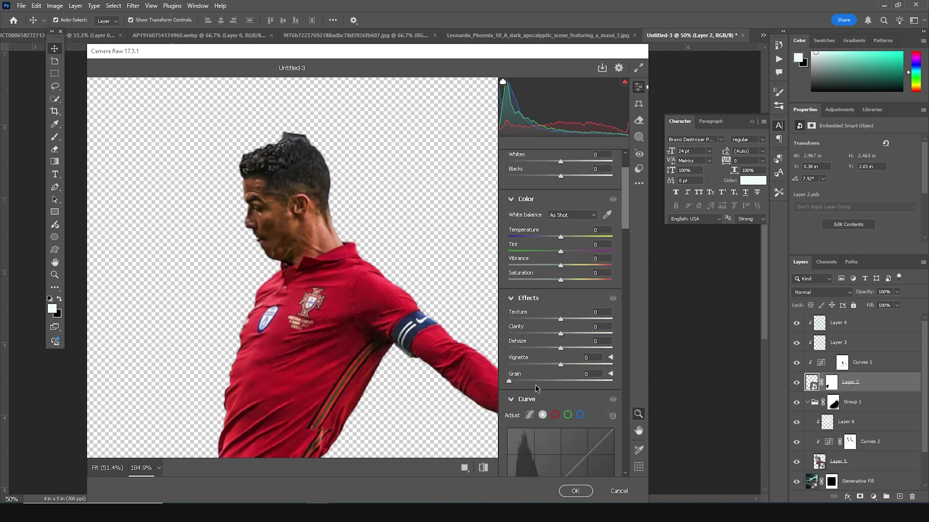
drag(583, 333, 576, 321)
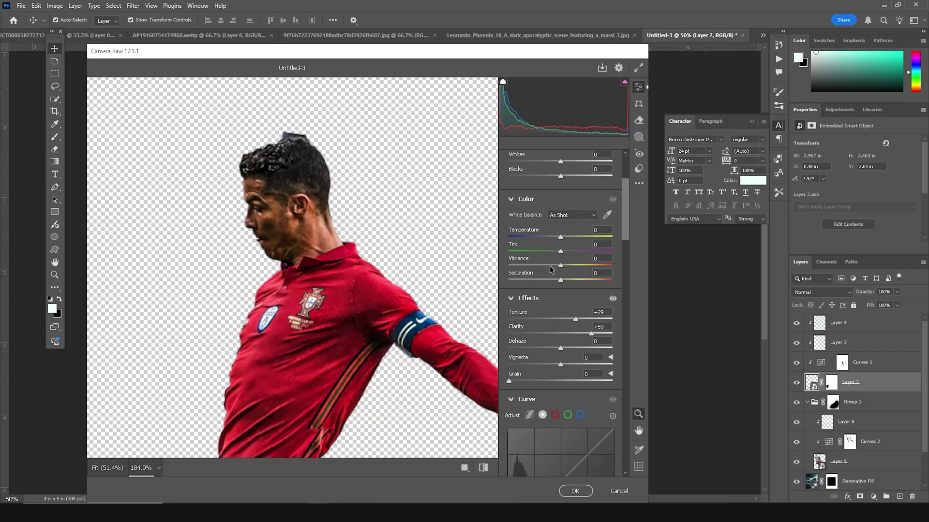
drag(552, 269, 544, 266)
Lower the Oranges saturation to -59 in the colour mixer and shift the hue of the reds and oranges
scroll(539, 362, down, 6)
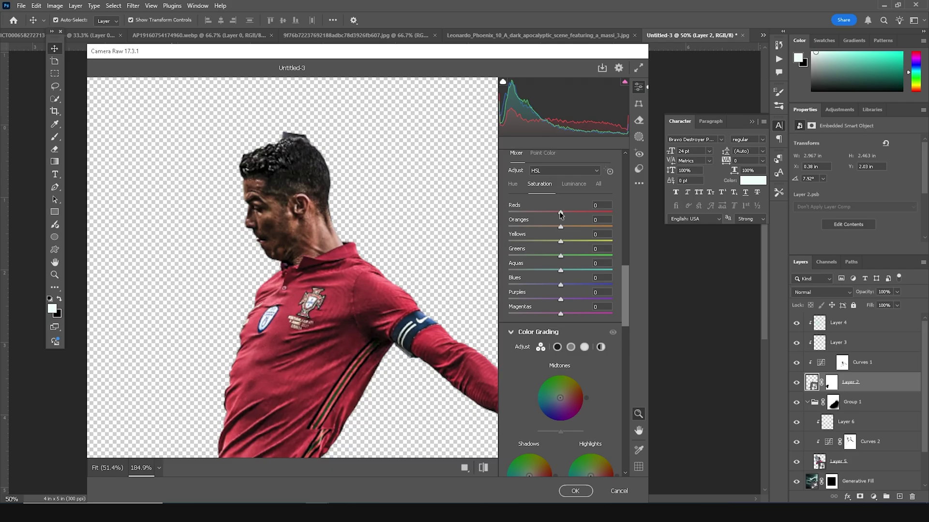
drag(542, 225, 531, 232)
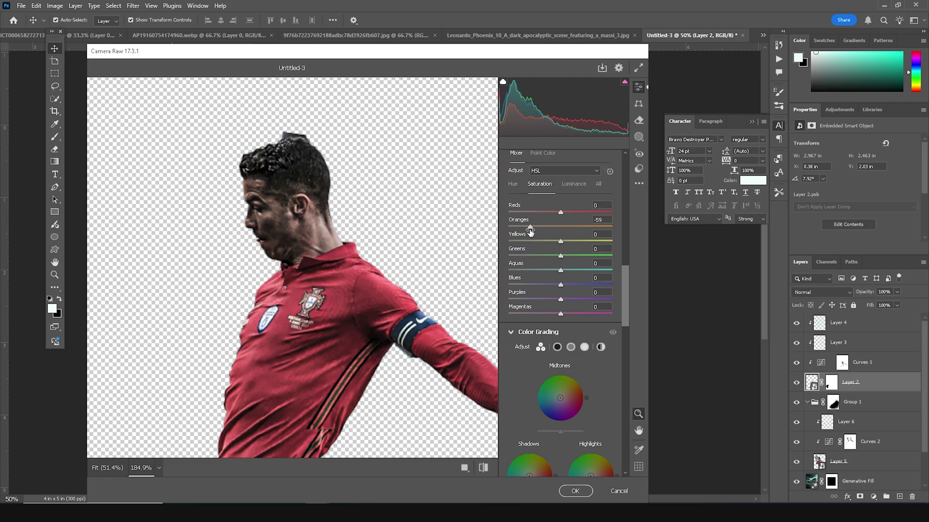
click(513, 184)
drag(561, 211, 570, 227)
click(571, 185)
Set Highlights to -78, Whites to +13 and Exposure to +0.45, and apply the Camera Raw filter to the kicking player
scroll(541, 225, up, 15)
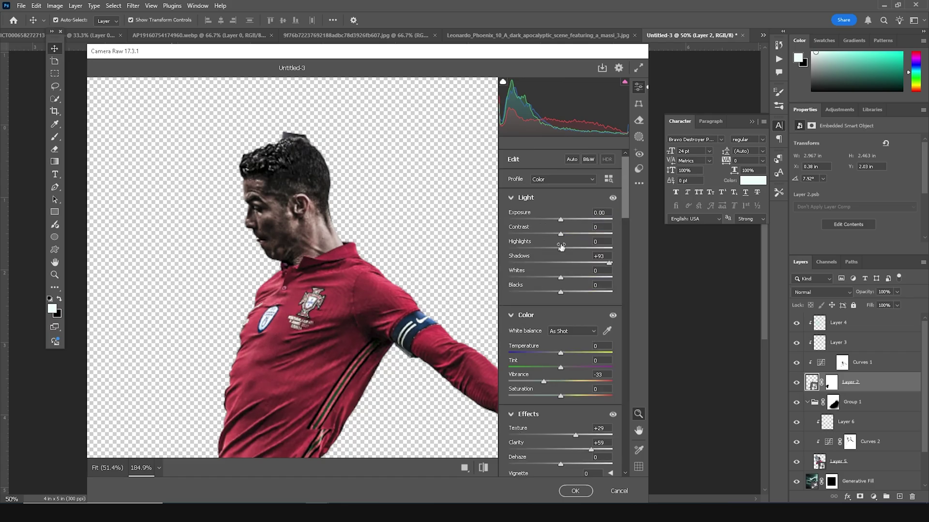
drag(538, 248, 519, 248)
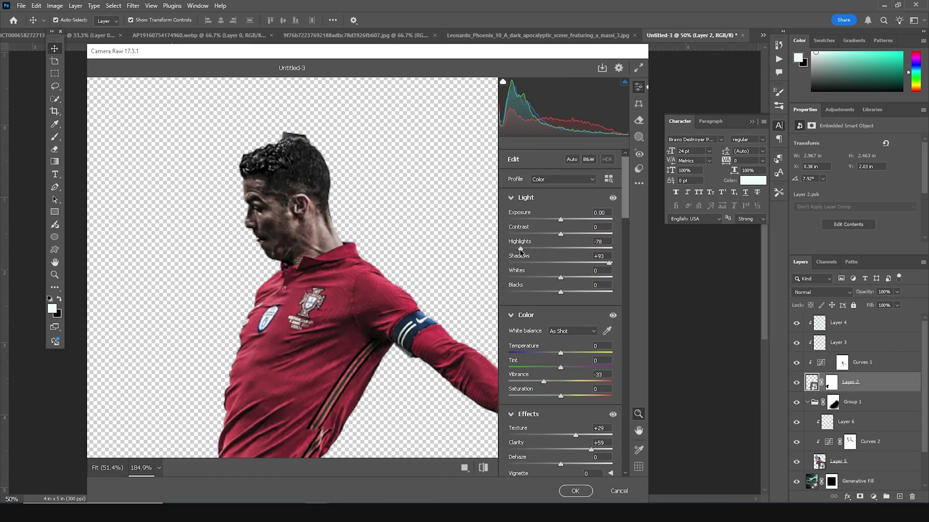
drag(561, 278, 568, 278)
drag(560, 220, 565, 221)
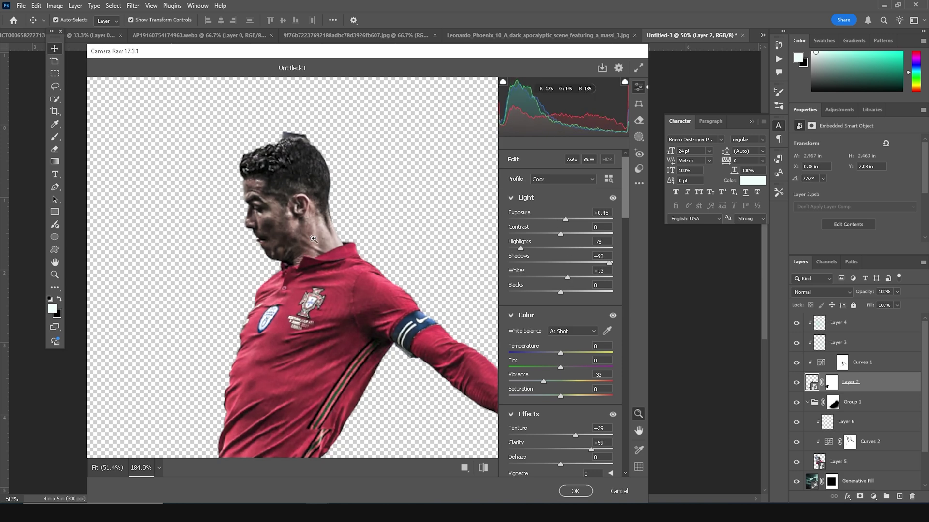
key(ctrl+0)
click(564, 492)
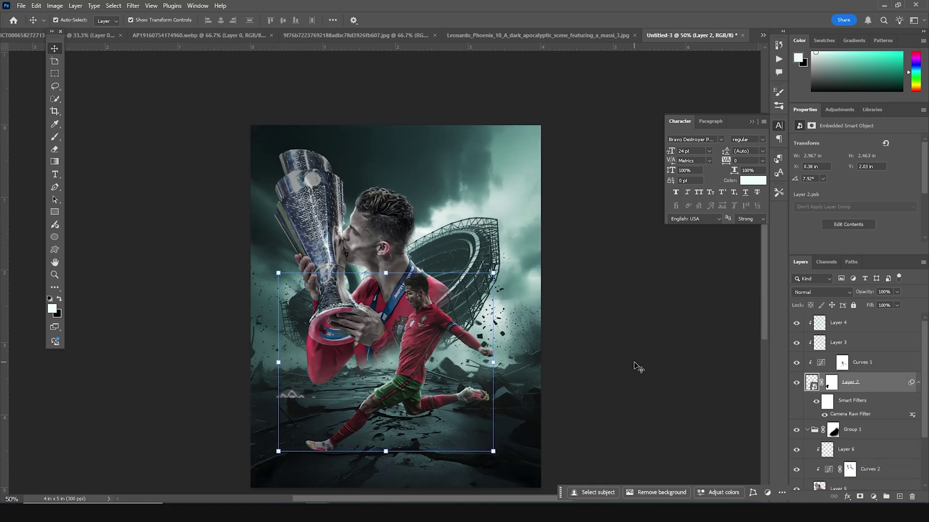
Add a Color Lookup adjustment above all layers and load the 3D LUT file "windy Creamy Lut pack (1).cube"
scroll(634, 363, up, 1)
click(846, 323)
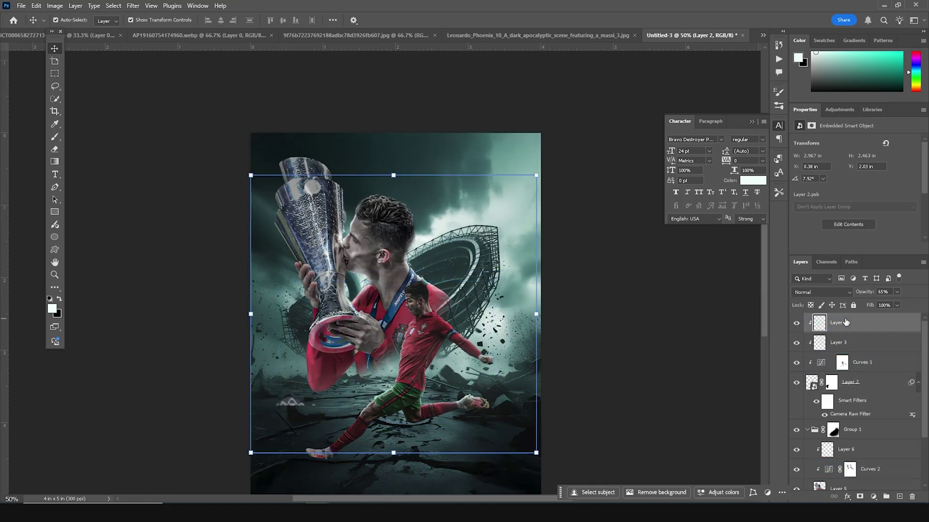
drag(844, 449, 844, 450)
click(873, 497)
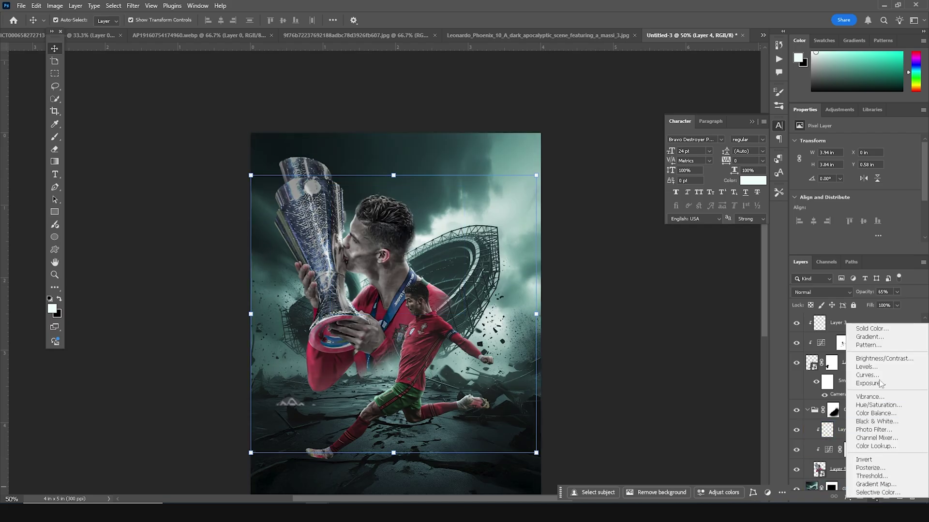
click(837, 384)
scroll(849, 405, up, 1)
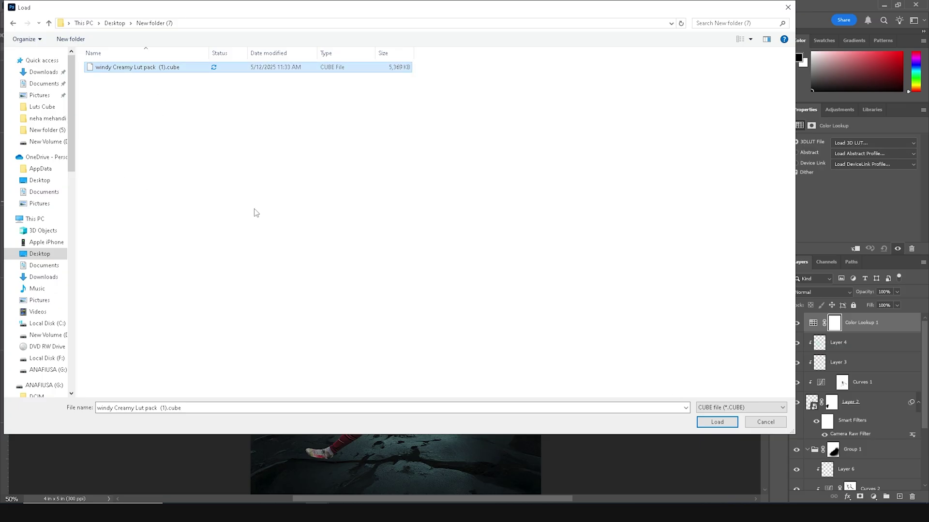
click(717, 422)
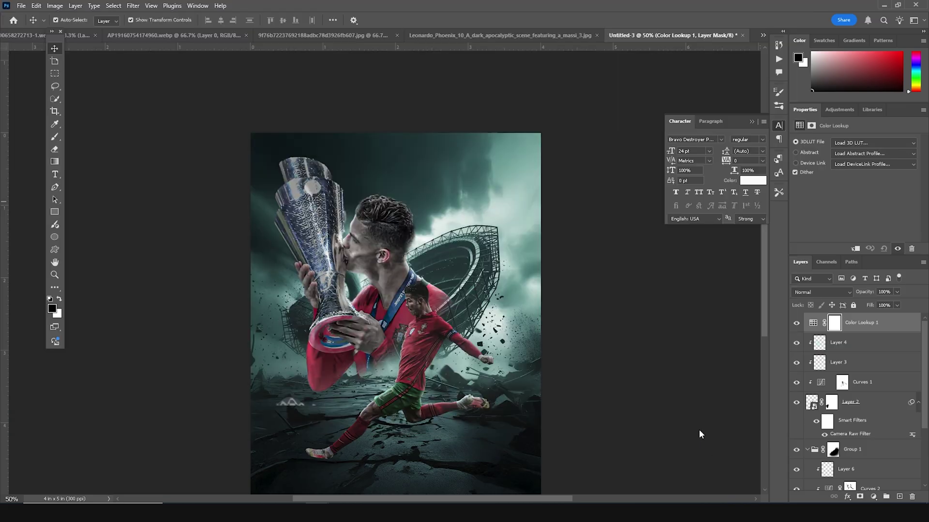
scroll(643, 295, down, 3)
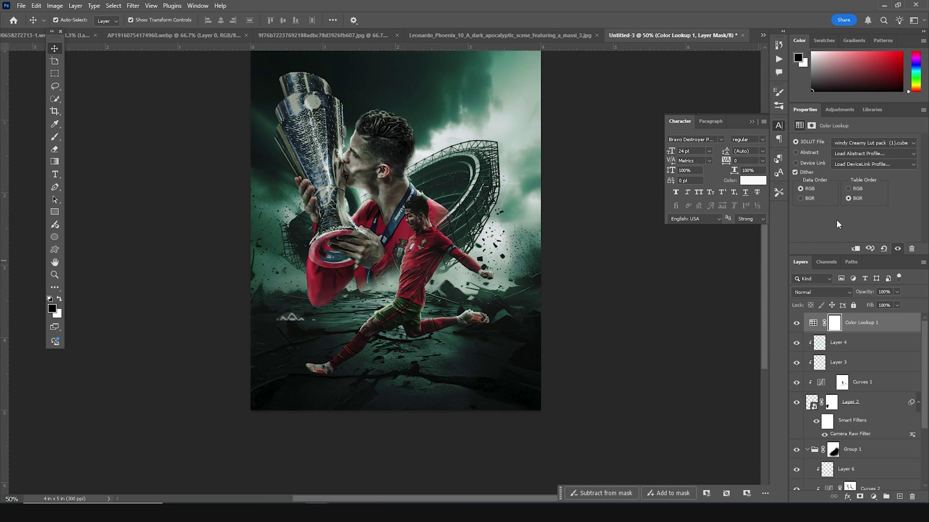
Add a Color Balance adjustment above all layers with midtones at Cyan–Red +24, Magenta–Green +7 and Yellow–Blue +36
click(874, 497)
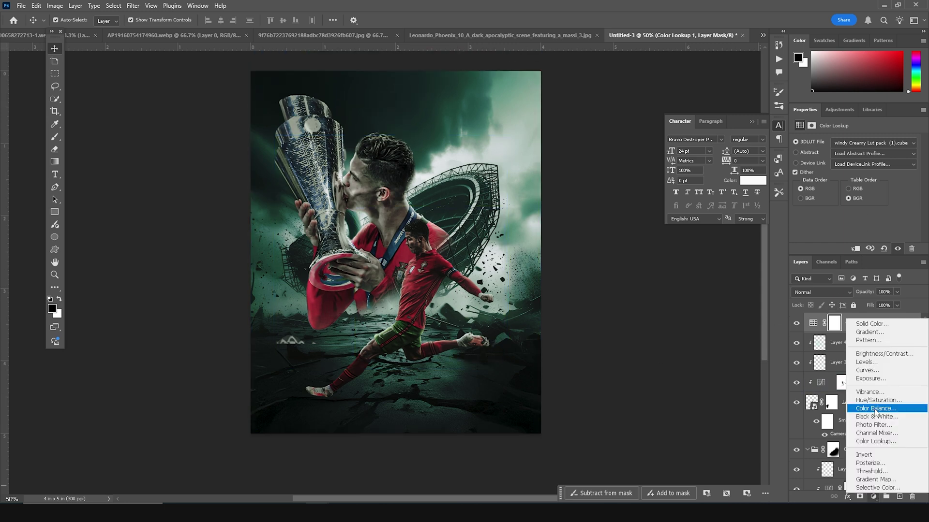
click(874, 409)
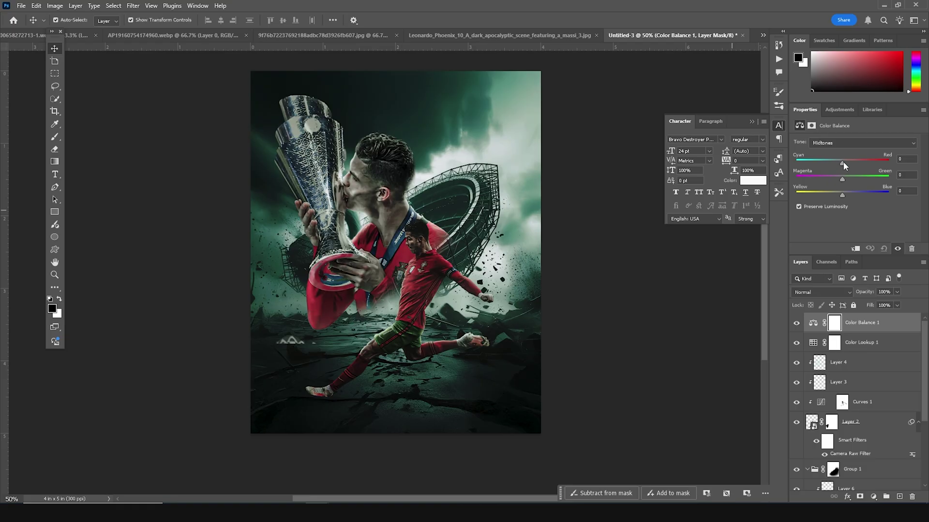
drag(843, 165, 852, 161)
drag(837, 194, 840, 194)
drag(842, 179, 848, 180)
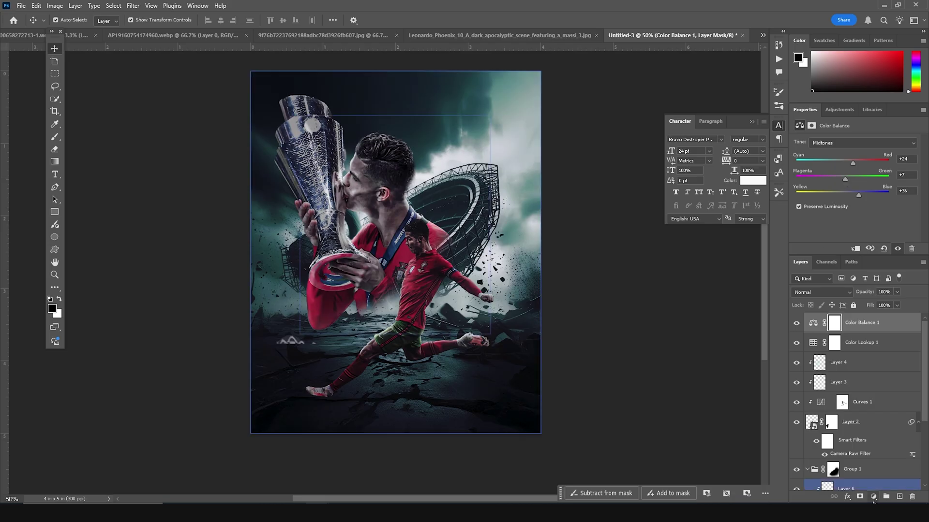
Add a Curves adjustment on top, raising the upper part of the RGB curve and anchoring its shadows with a second point
click(879, 501)
click(872, 373)
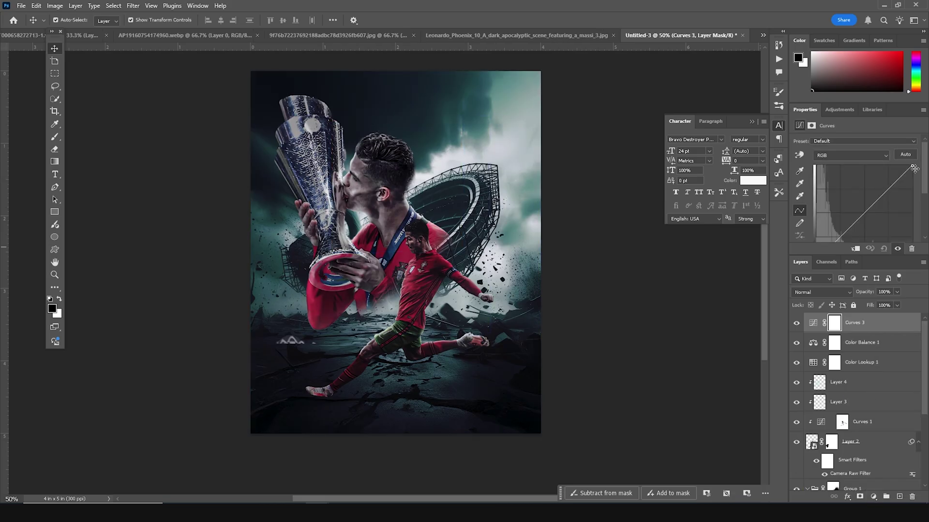
drag(907, 171, 903, 172)
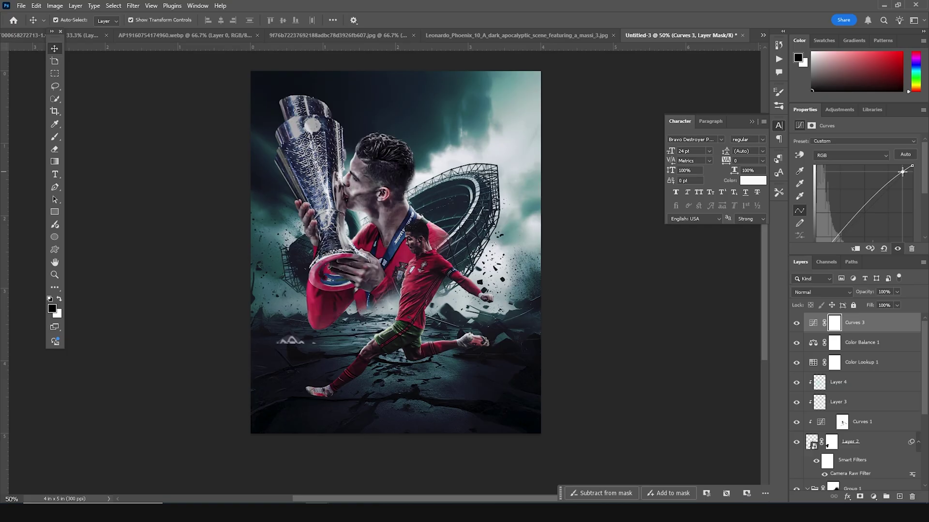
drag(902, 172, 901, 170)
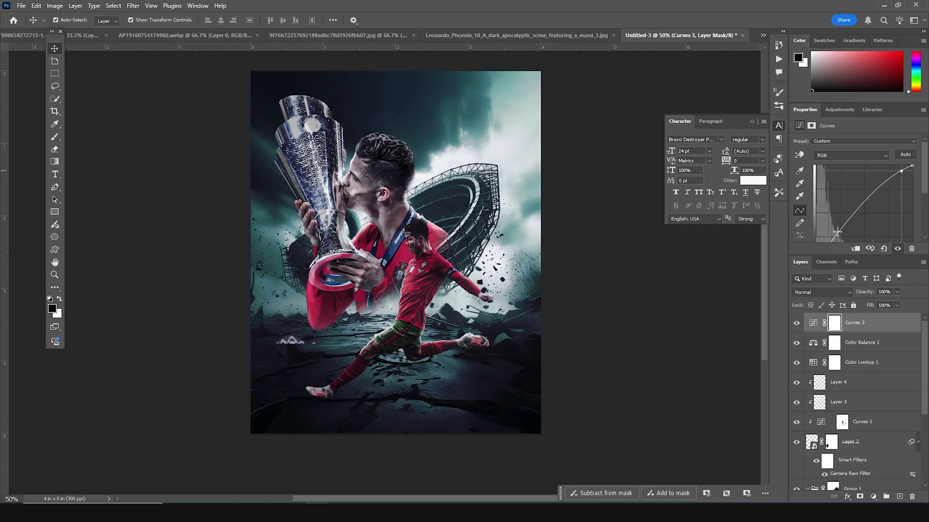
drag(839, 232, 841, 231)
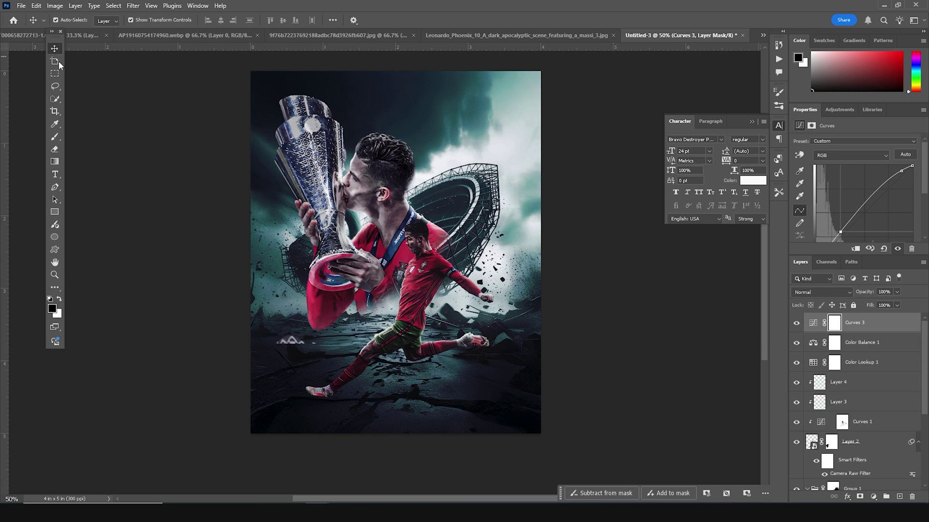
click(653, 337)
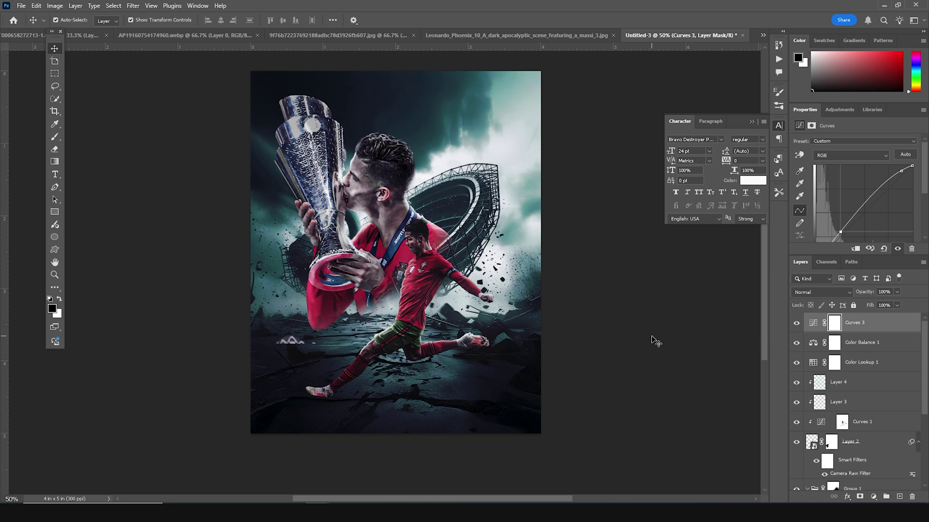
click(406, 482)
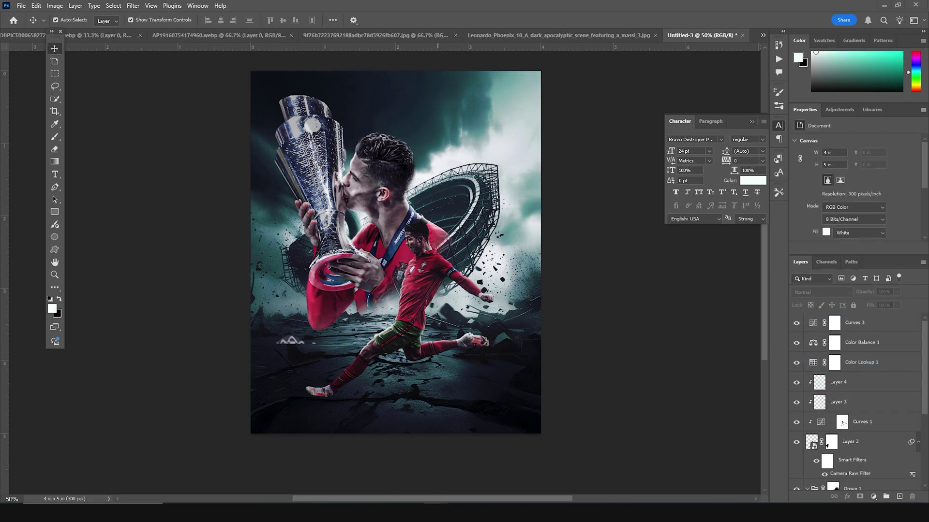
click(815, 330)
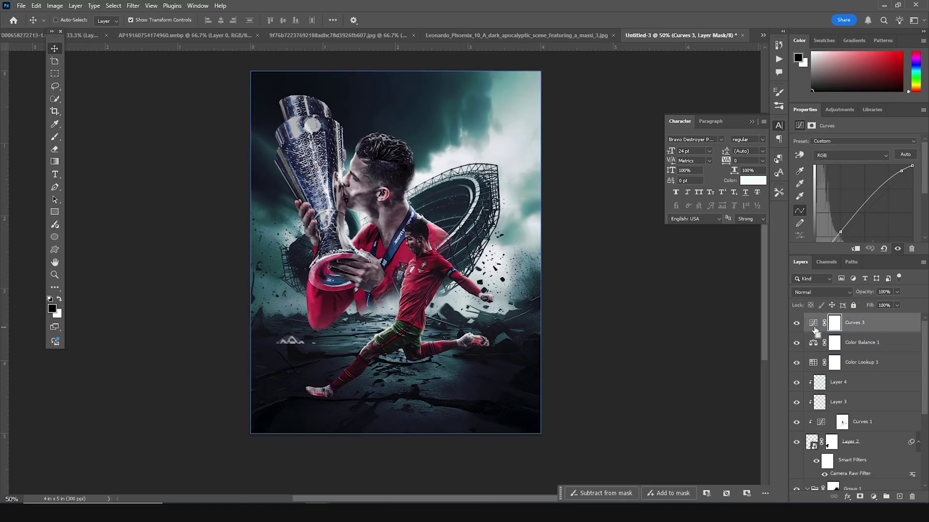
key(ctrl+plus)
key(ctrl+plus)
key(ctrl+minus)
key(ctrl+minus)
click(866, 447)
key(alt+bracketleft)
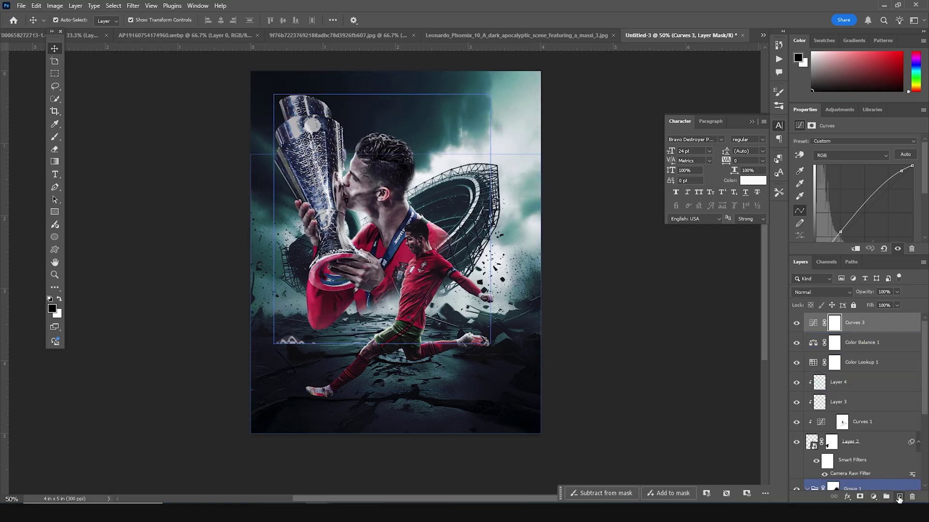
Add a new layer on top, fill it with 50% Gray and set its blend mode to Soft Light
click(898, 497)
key(x)
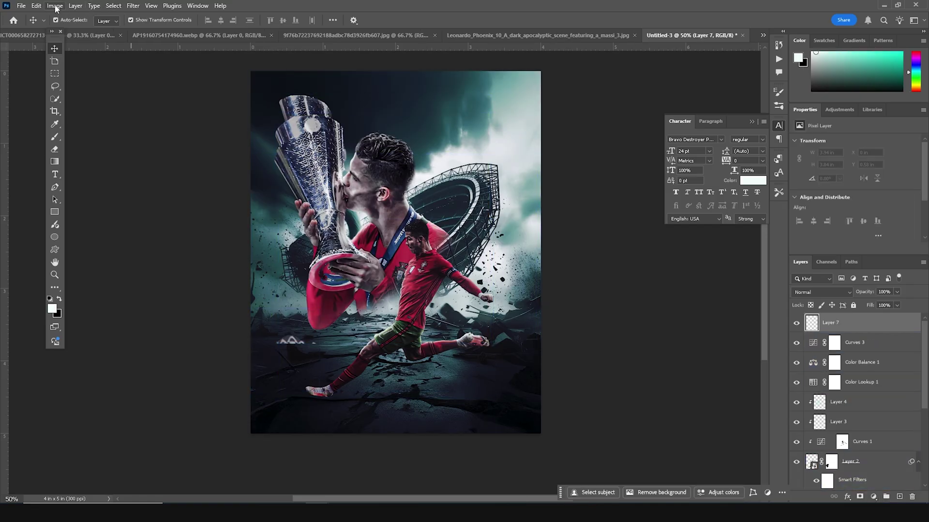
click(37, 6)
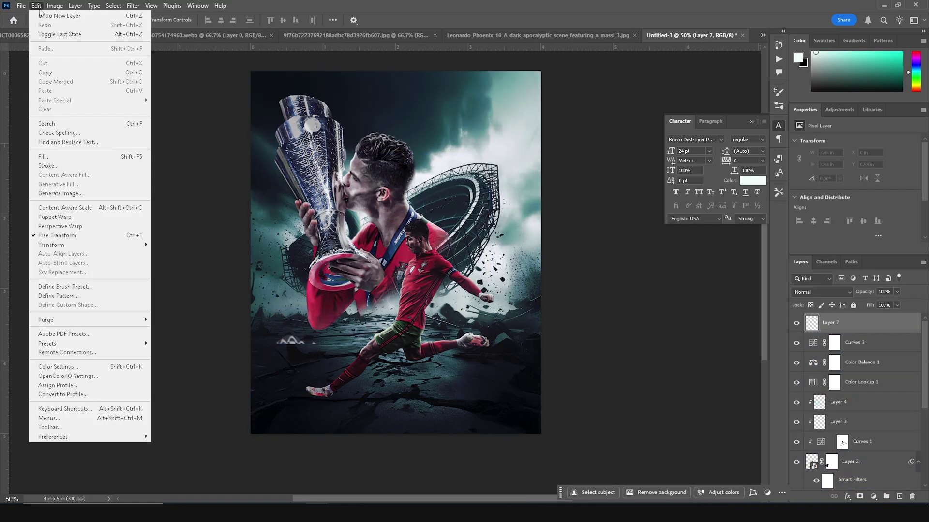
click(57, 163)
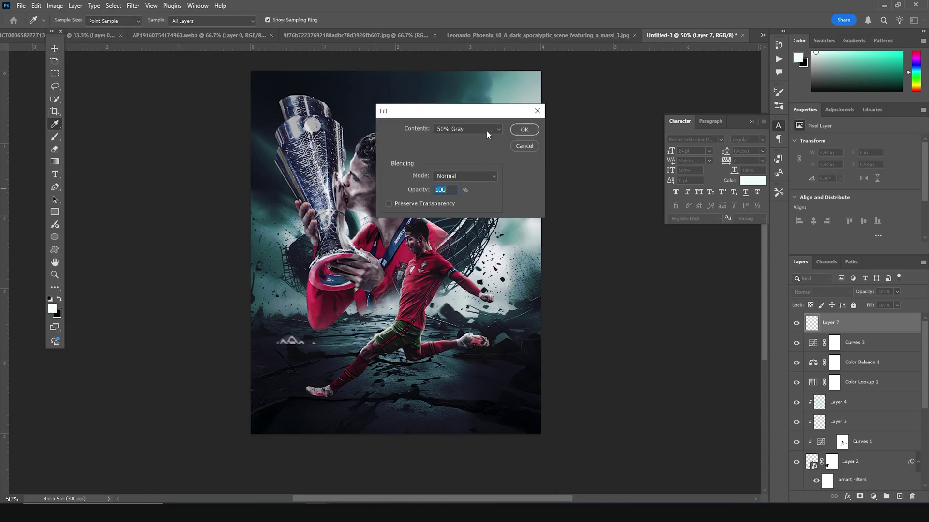
click(522, 129)
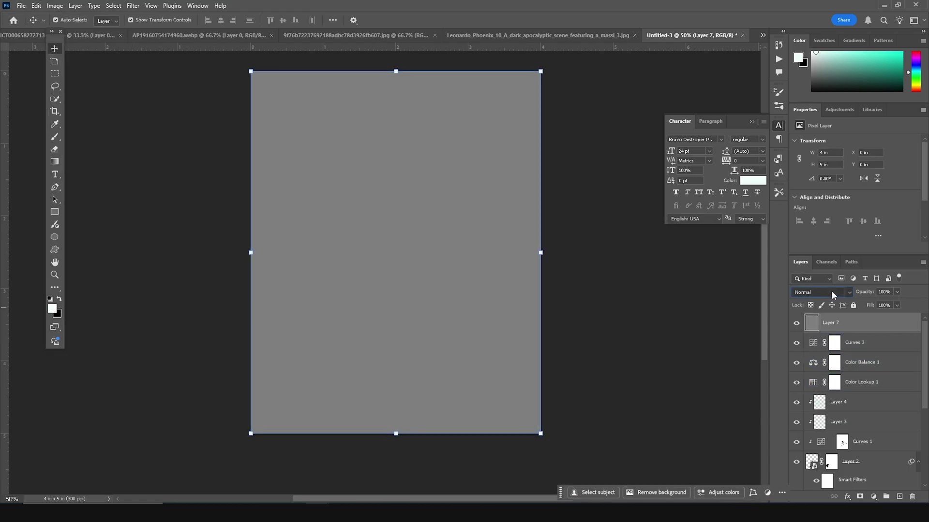
click(828, 293)
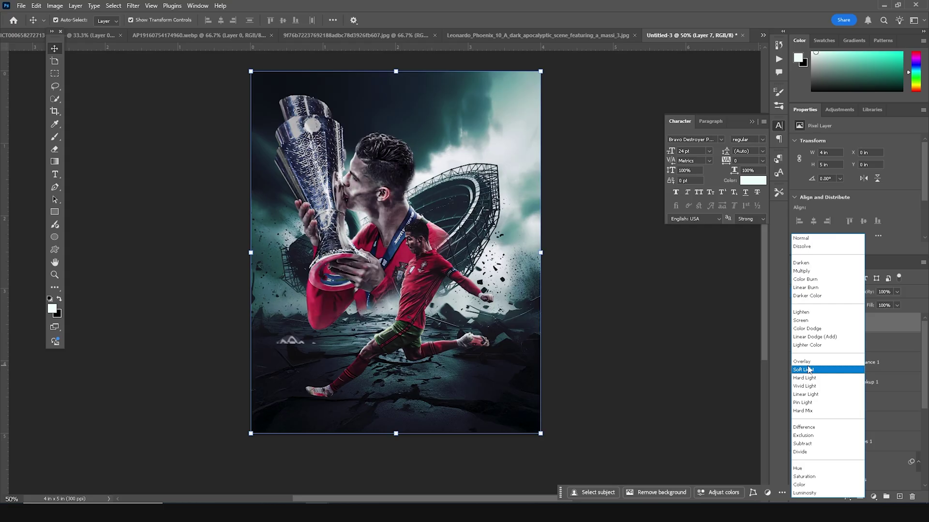
click(809, 370)
key(o)
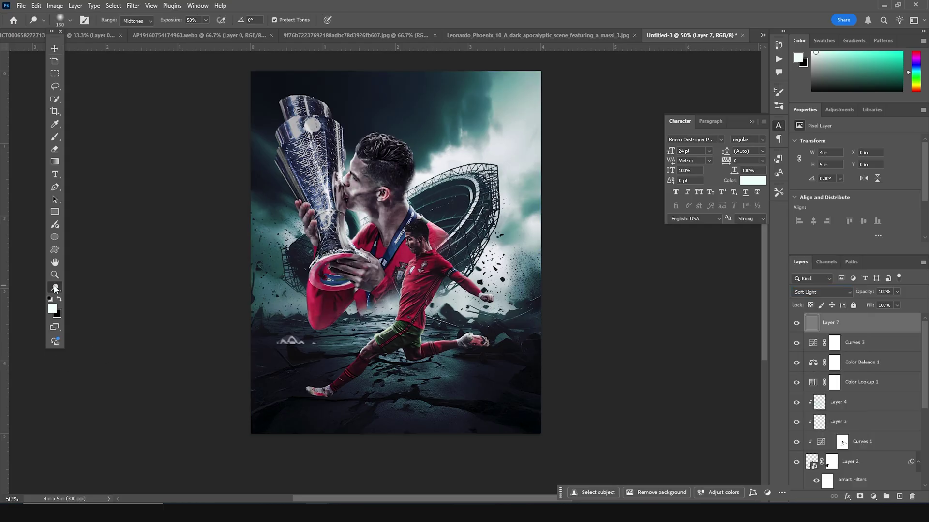
click(55, 287)
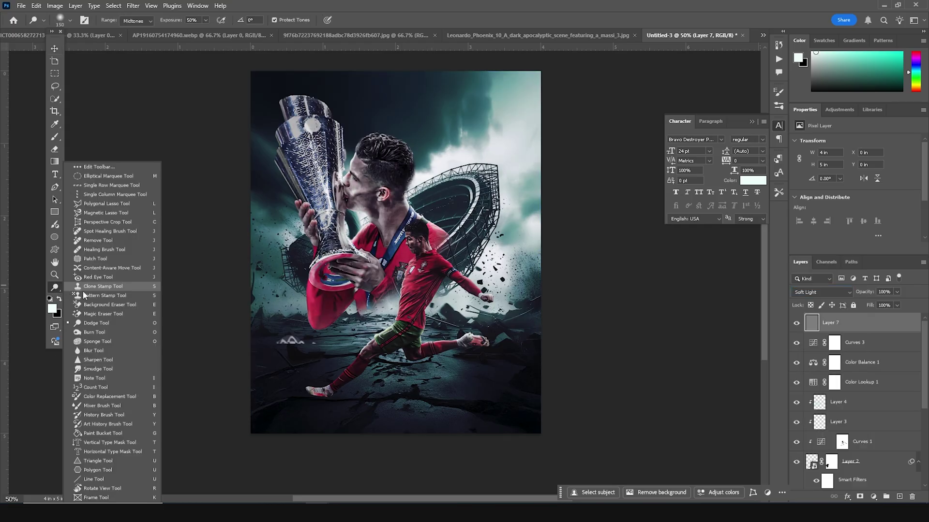
click(97, 348)
key(bracketleft)
key(bracketleft)
key(bracketleft)
key(bracketleft)
key(bracketleft)
key(bracketleft)
key(bracketleft)
key(bracketleft)
key(bracketleft)
key(bracketleft)
key(bracketleft)
key(bracketleft)
key(bracketleft)
key(bracketleft)
key(bracketleft)
key(bracketleft)
key(bracketleft)
key(bracketleft)
key(bracketleft)
key(bracketleft)
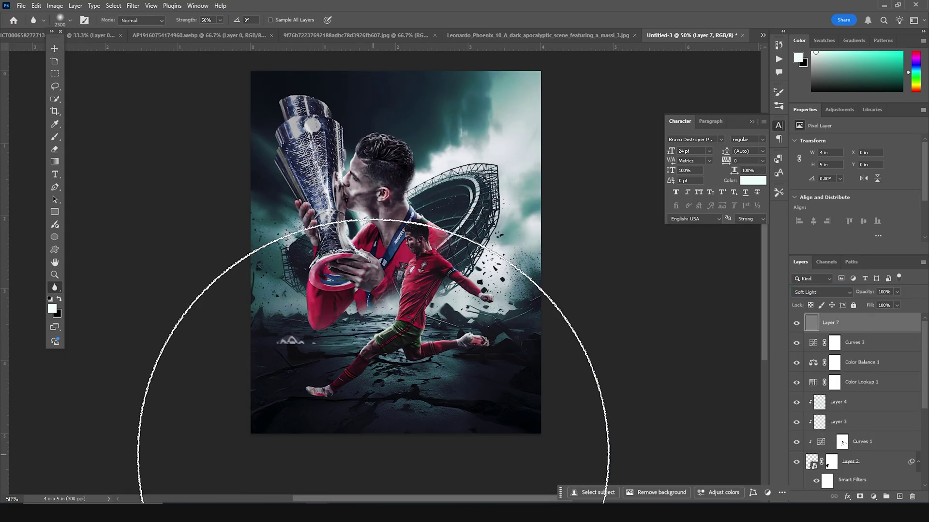
key(bracketleft)
key(bracketleft)
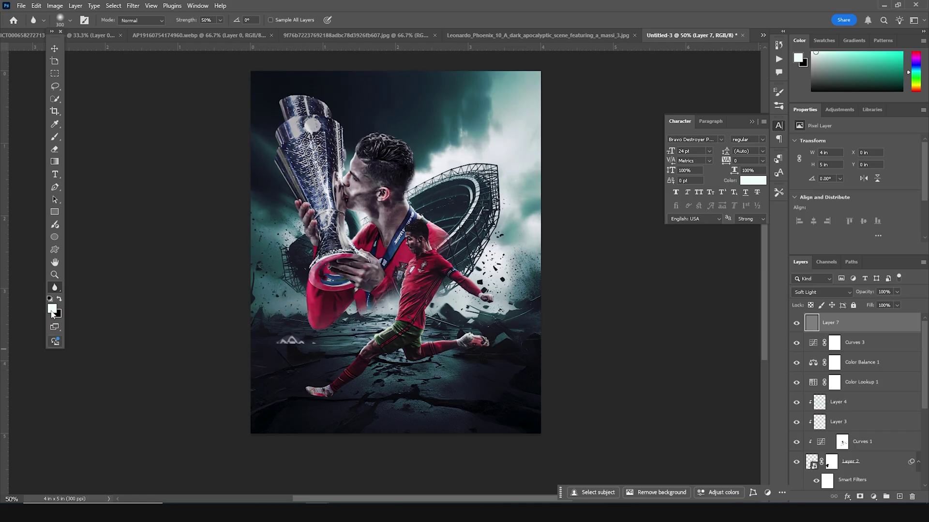
Brighten the trophy-kissing player and the trophy on the gray layer with the Dodge tool, using Midtones at 50% exposure
right_click(59, 288)
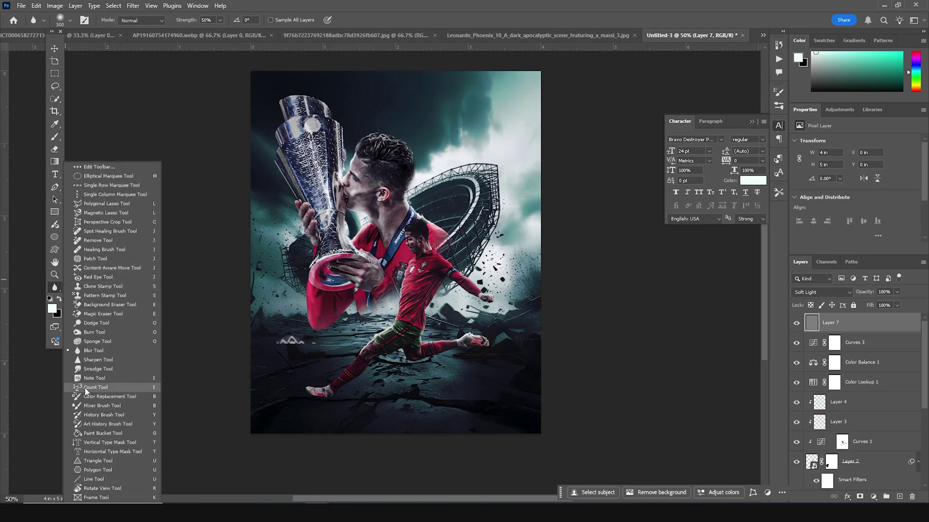
click(94, 324)
mouse_move(396, 225)
mouse_down()
mouse_move(360, 213)
mouse_move(336, 250)
mouse_move(358, 211)
mouse_move(349, 225)
mouse_move(370, 218)
mouse_move(407, 246)
mouse_move(421, 208)
mouse_move(463, 221)
mouse_move(420, 141)
mouse_move(411, 194)
mouse_move(344, 157)
mouse_move(319, 106)
mouse_move(335, 256)
mouse_move(358, 252)
mouse_move(368, 290)
mouse_move(389, 264)
mouse_move(394, 287)
mouse_move(325, 311)
mouse_up()
key(bracketright)
key(bracketright)
key(bracketright)
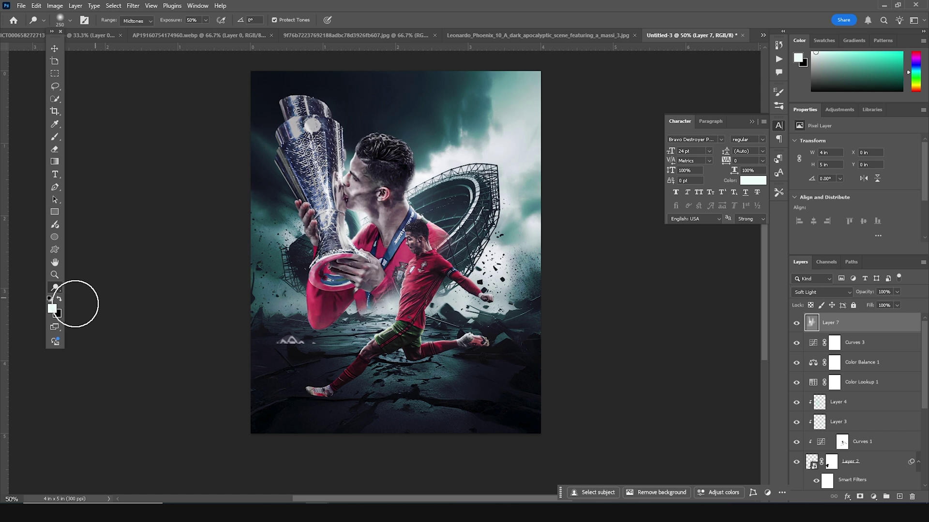
Darken the ground and outer edges of the poster on the gray layer with a large Burn tool at 37% exposure
right_click(55, 287)
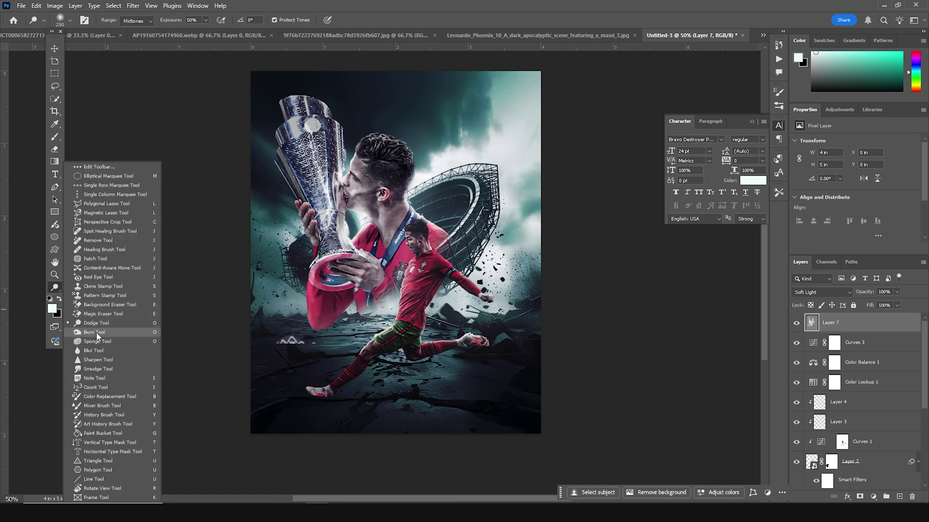
click(97, 333)
key(])
key(])
key(])
key(])
key(])
key(])
key(])
key(])
key(])
key(])
key(])
key(])
key(])
key(])
key(])
key(])
key(])
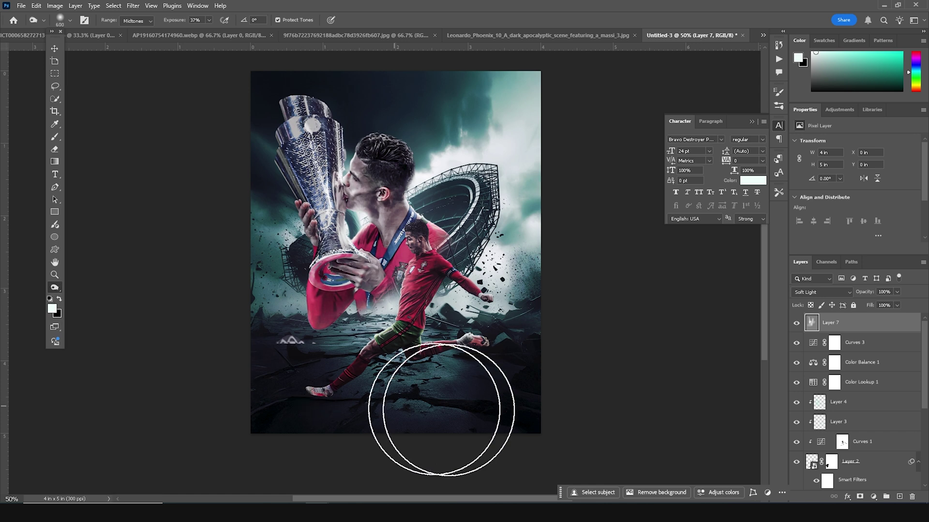
drag(247, 438, 551, 384)
key([)
key([)
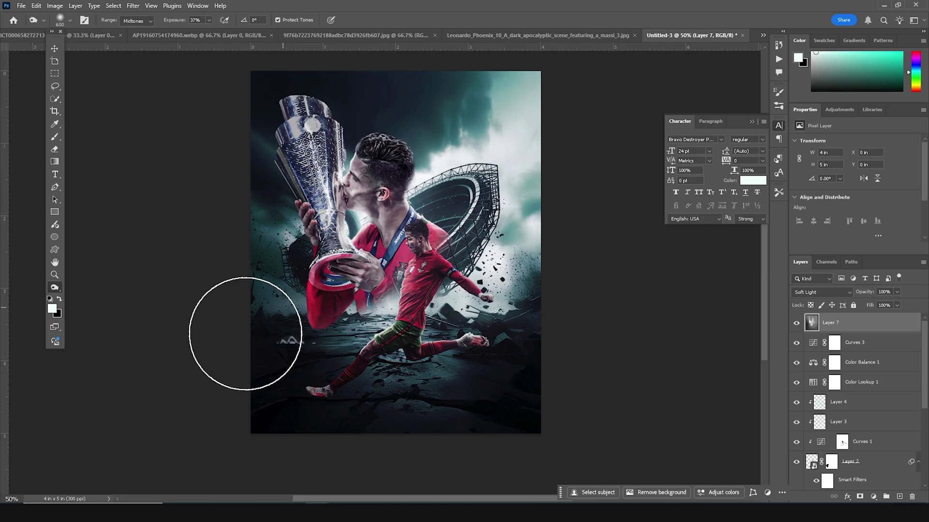
click(57, 48)
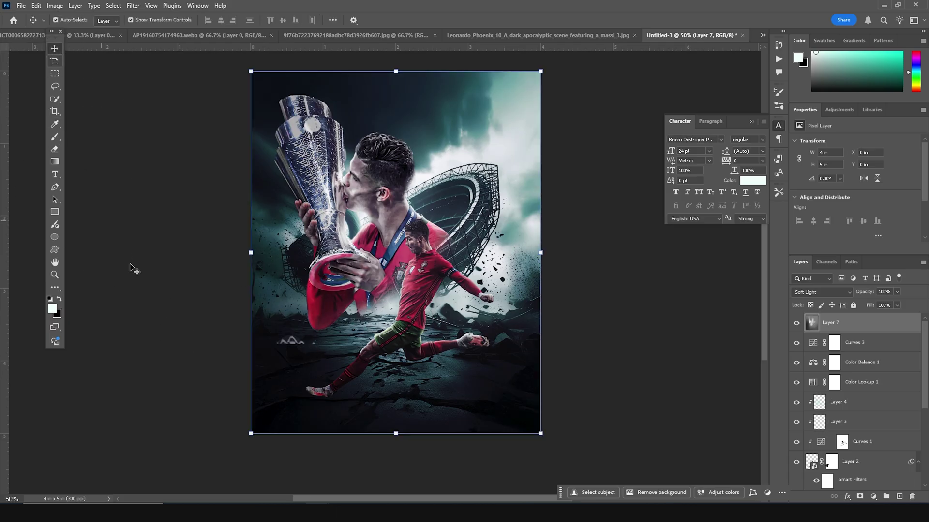
click(580, 415)
Stamp all visible layers into a new top layer and convert it to a smart object
click(808, 328)
click(815, 328)
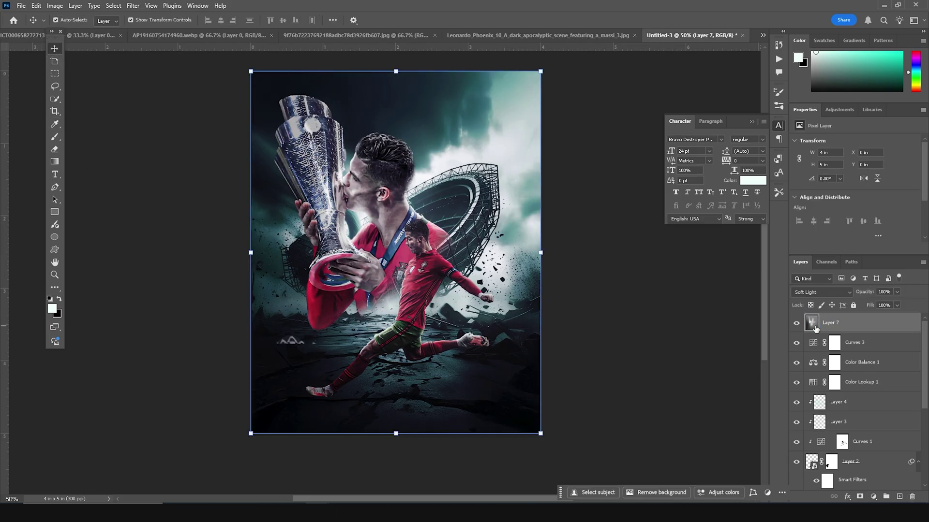
key(ctrl+shift+alt+e)
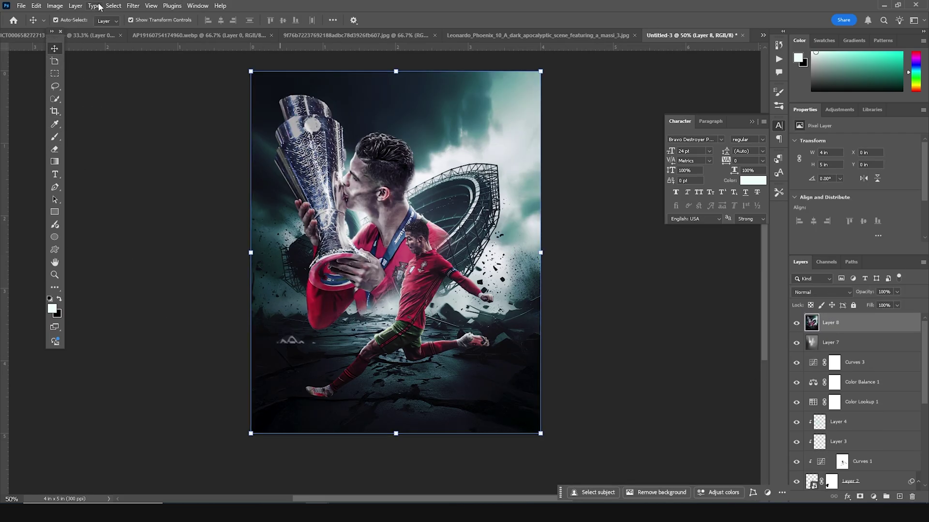
right_click(847, 329)
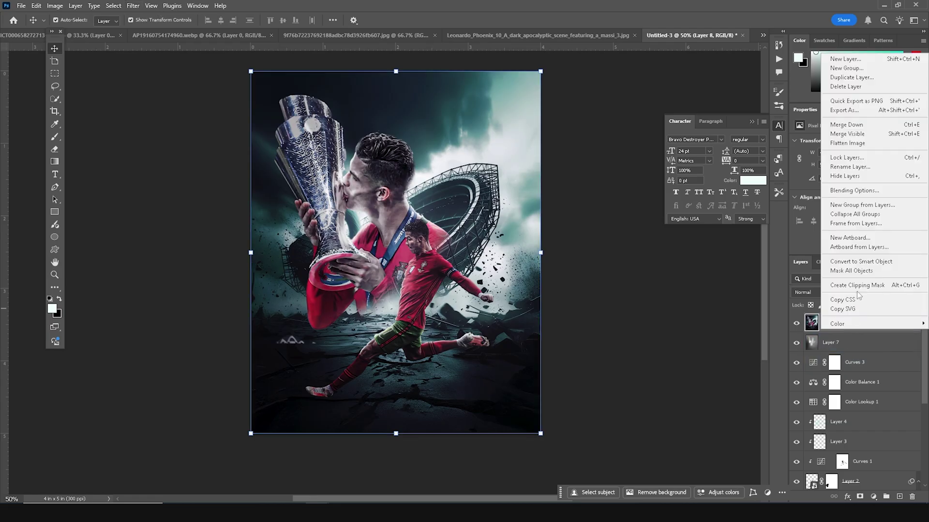
click(860, 262)
Apply a Motion Blur filter with a 32° angle and 15-pixel distance to the stamped smart object
click(133, 6)
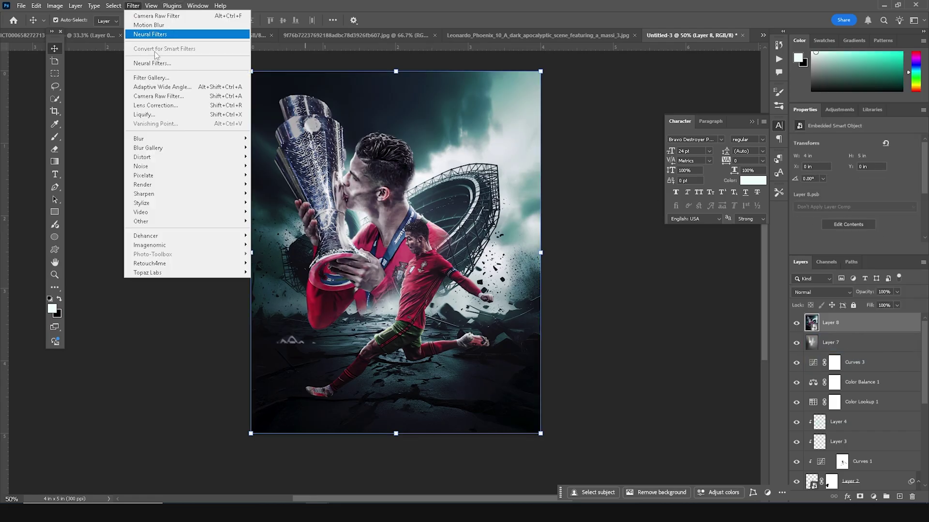
mouse_move(156, 140)
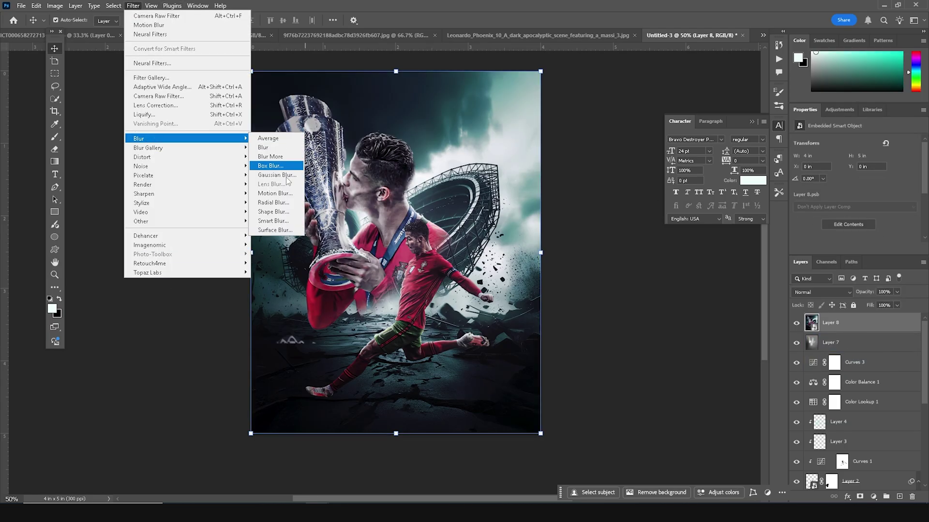
click(278, 195)
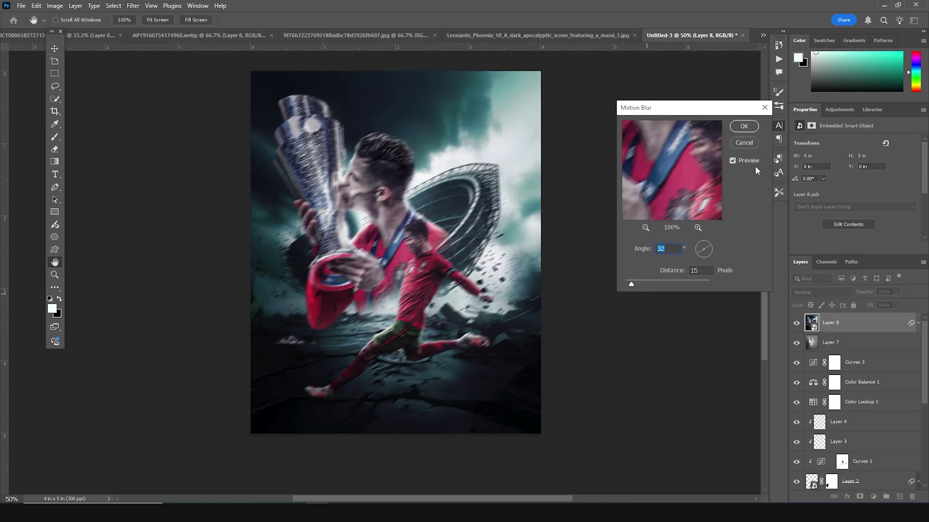
click(733, 129)
Add a mask to the blurred layer and paint it black with an enlarged Soft Round brush over the trophy and both players' faces and bodies
click(859, 497)
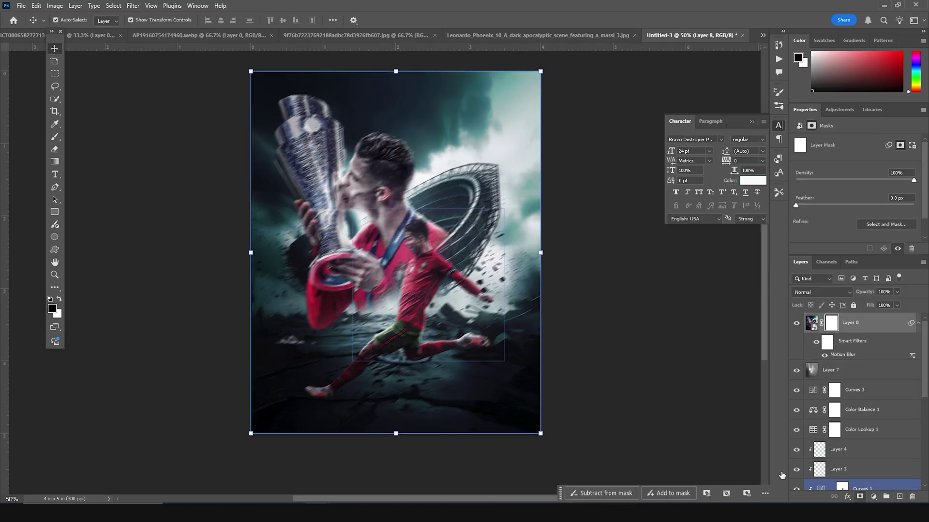
key(b)
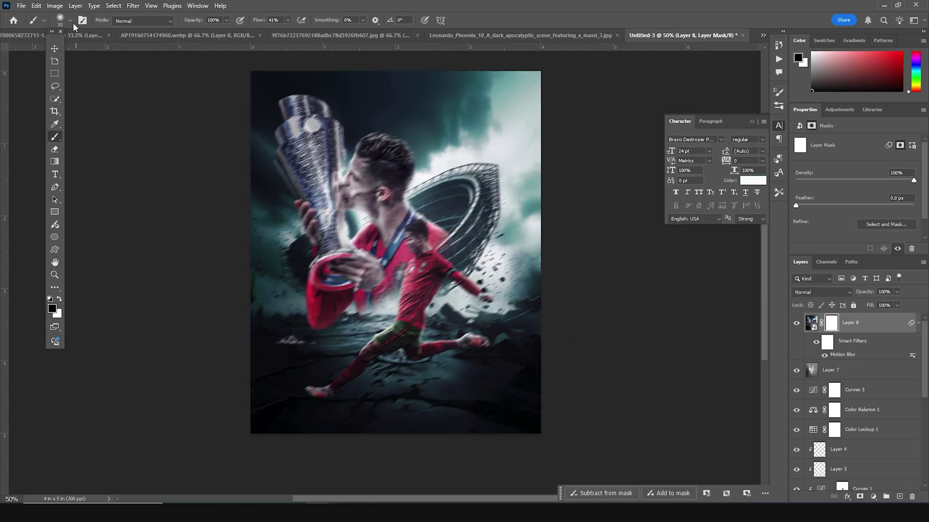
click(70, 21)
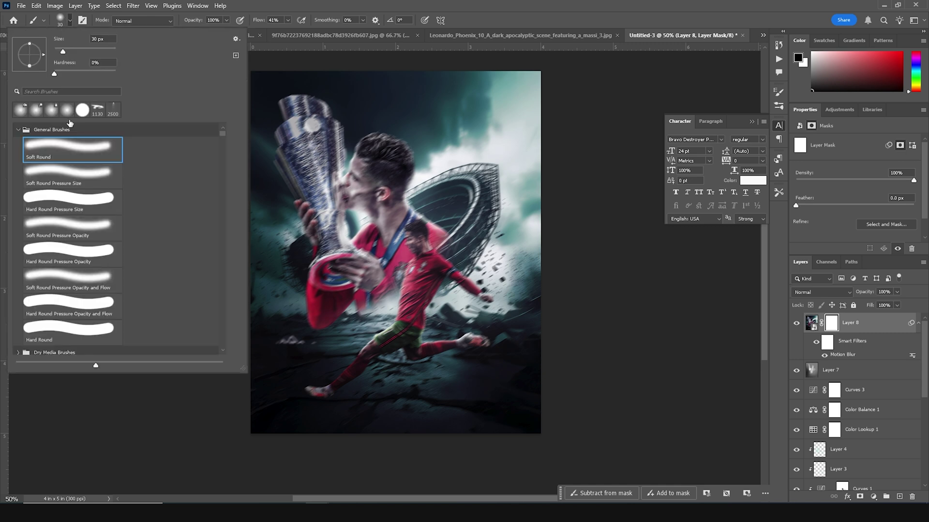
double_click(67, 149)
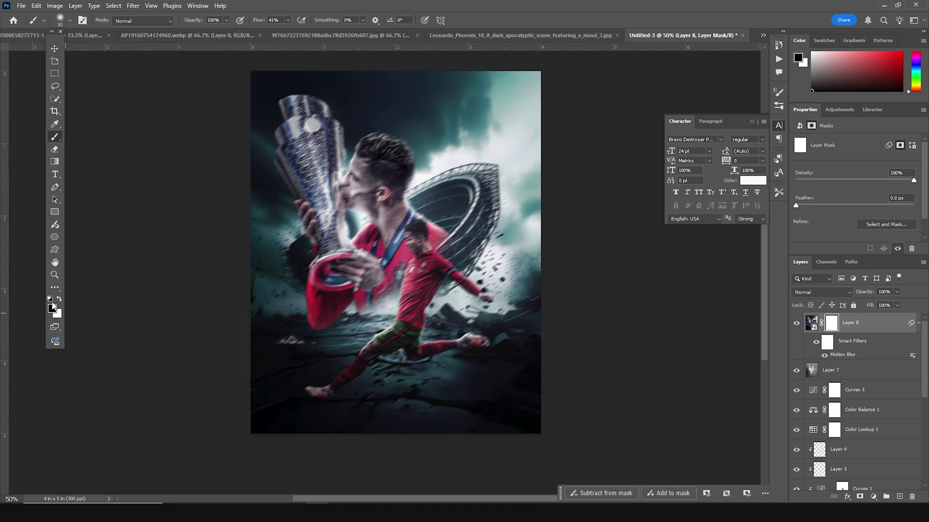
key(])
key(])
key(])
key(])
key(])
key(])
key(])
key(])
key(])
key(])
key(])
key(])
key(])
mouse_move(397, 289)
mouse_down()
mouse_move(394, 281)
mouse_move(379, 290)
mouse_move(363, 254)
mouse_up()
mouse_move(360, 200)
mouse_down()
mouse_move(339, 196)
mouse_move(356, 206)
mouse_move(387, 145)
mouse_move(363, 175)
mouse_move(410, 252)
mouse_move(375, 310)
mouse_move(262, 295)
mouse_move(305, 100)
mouse_move(366, 280)
mouse_move(462, 329)
mouse_move(659, 383)
mouse_up()
click(56, 49)
click(154, 201)
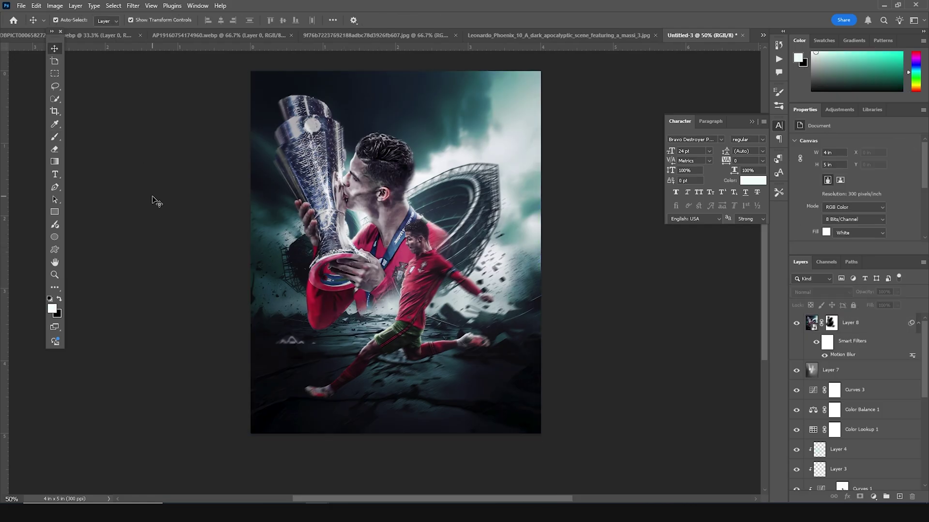